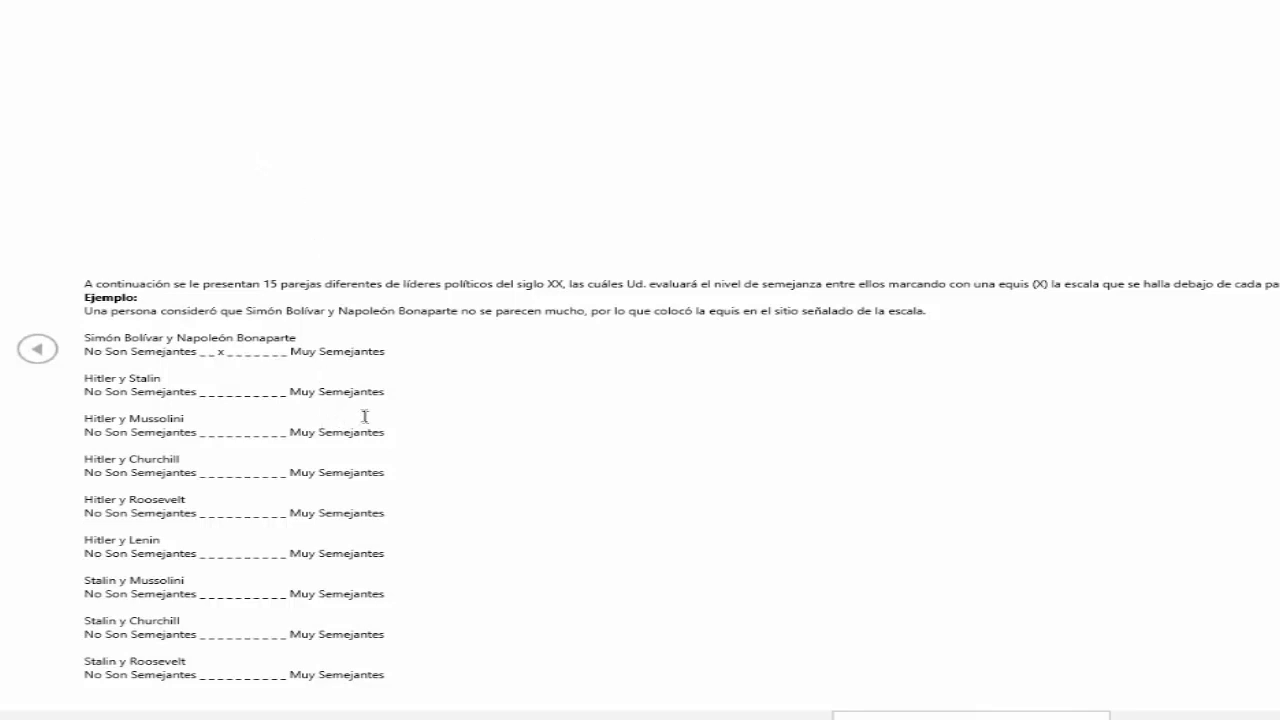
{"action": "scroll", "coordinate": [364, 416], "scroll_direction": "down", "scroll_amount": 5}
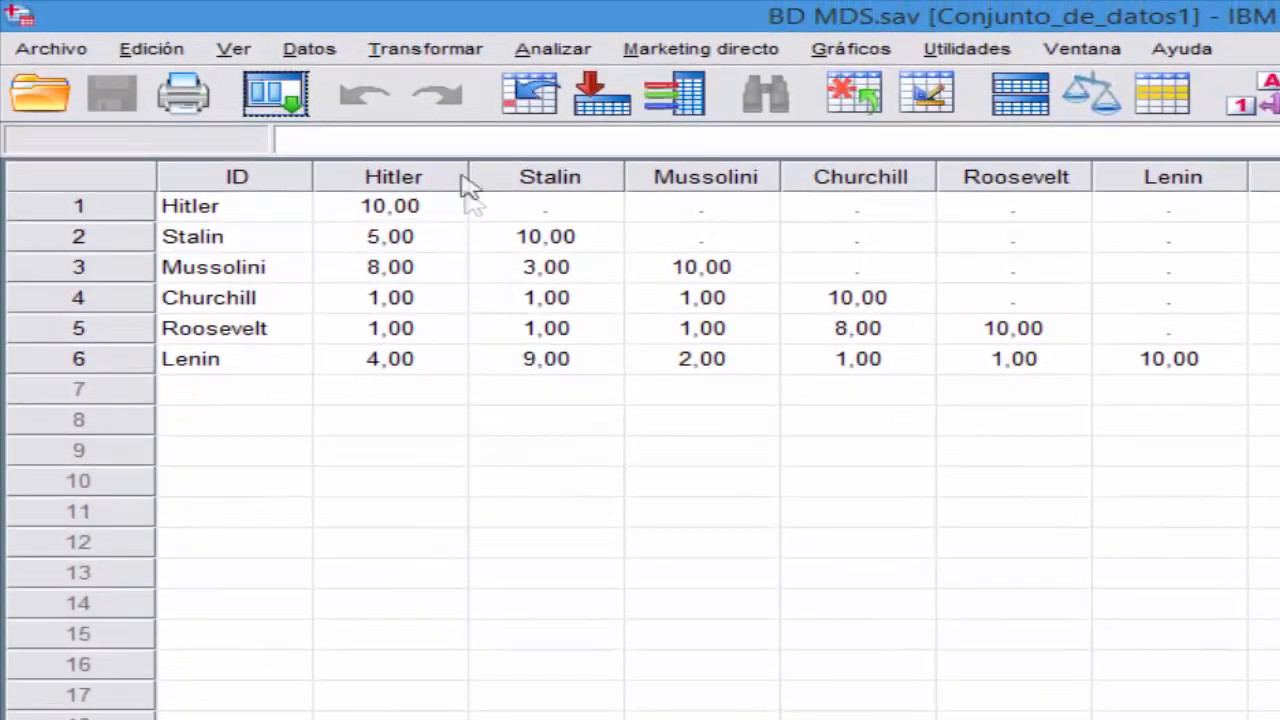
Step: Compute the target variable Hitler with the numeric expression 10-Hitler, overwriting the existing variable
{"action": "left_click", "coordinate": [422, 49]}
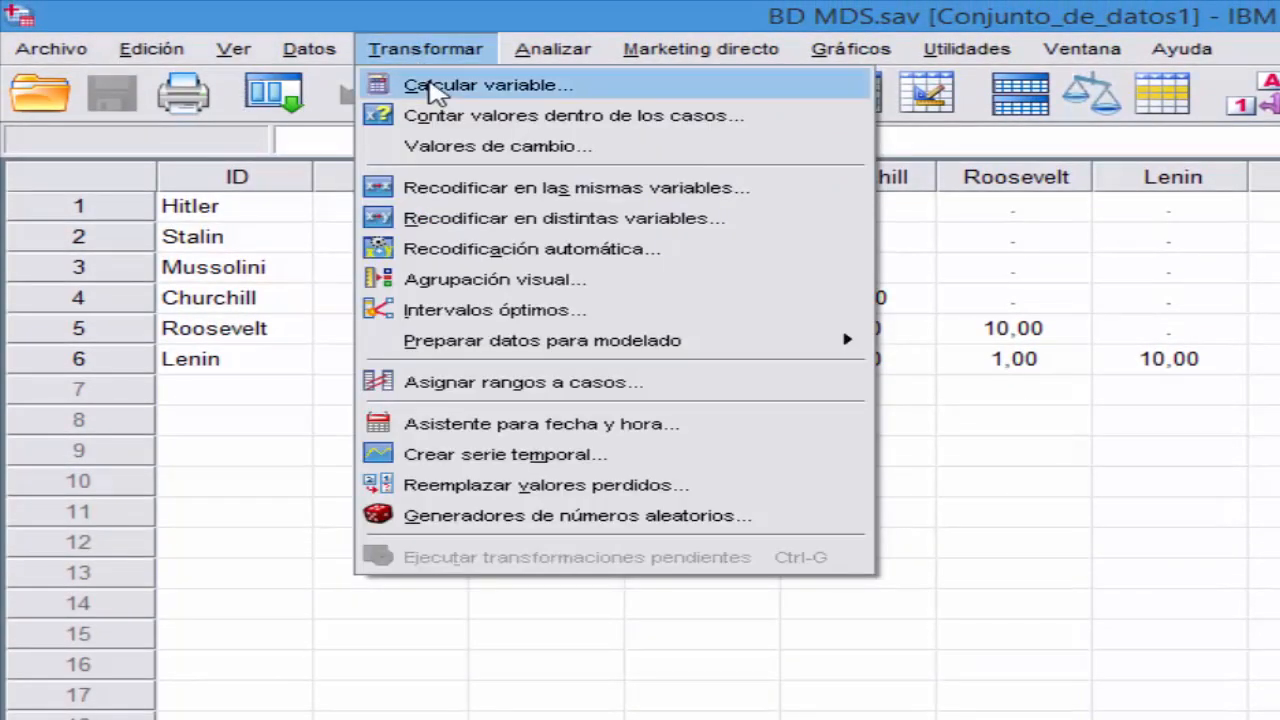
{"action": "left_click", "coordinate": [430, 88]}
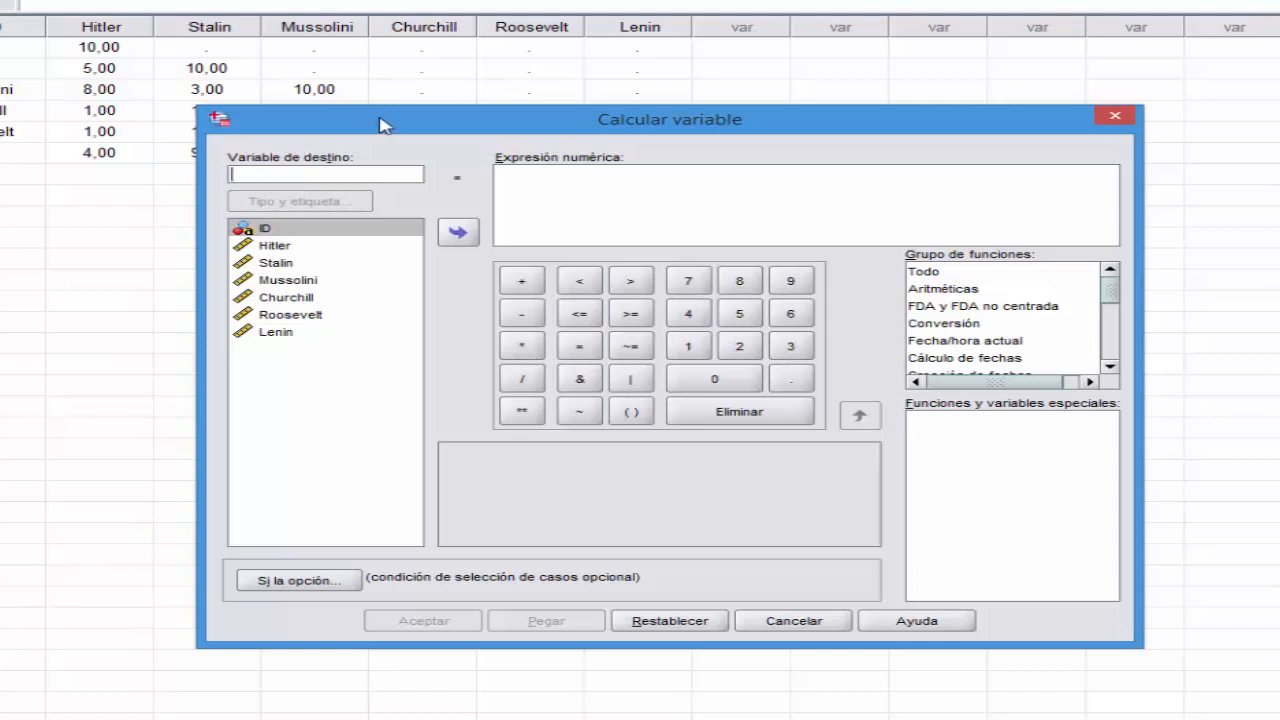
{"action": "type", "text": "Hitler"}
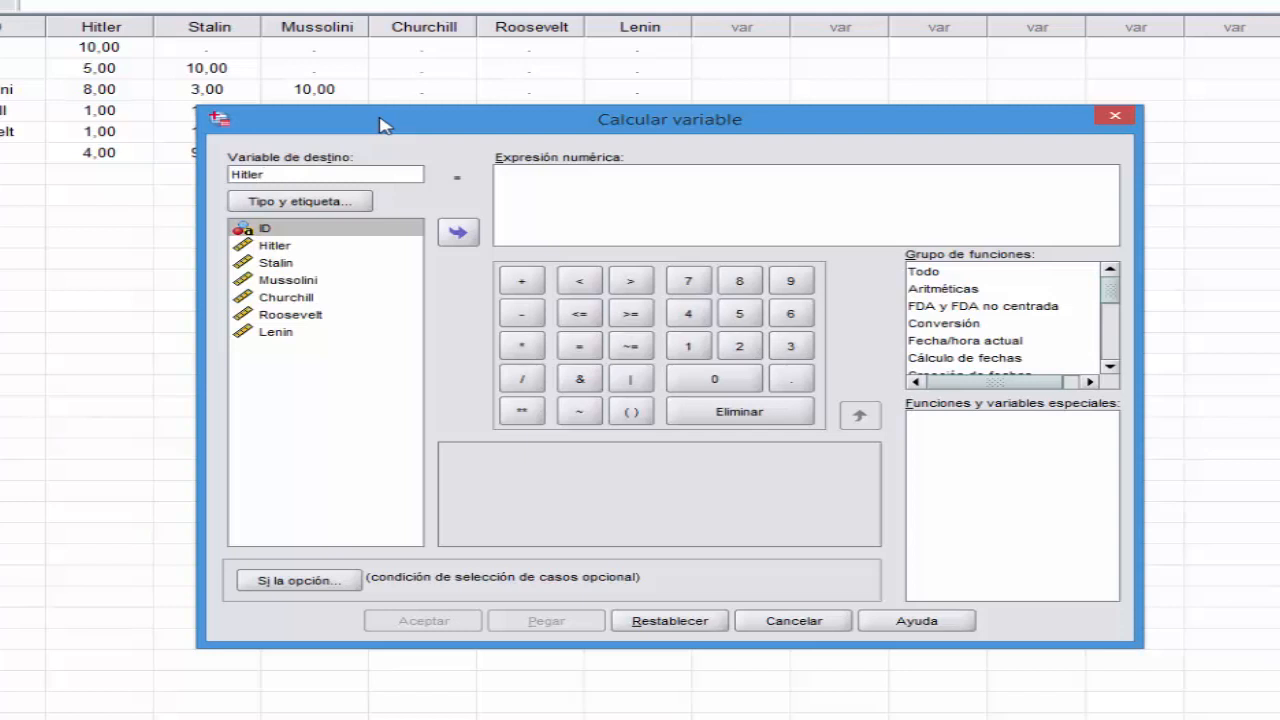
{"action": "left_click", "coordinate": [541, 208]}
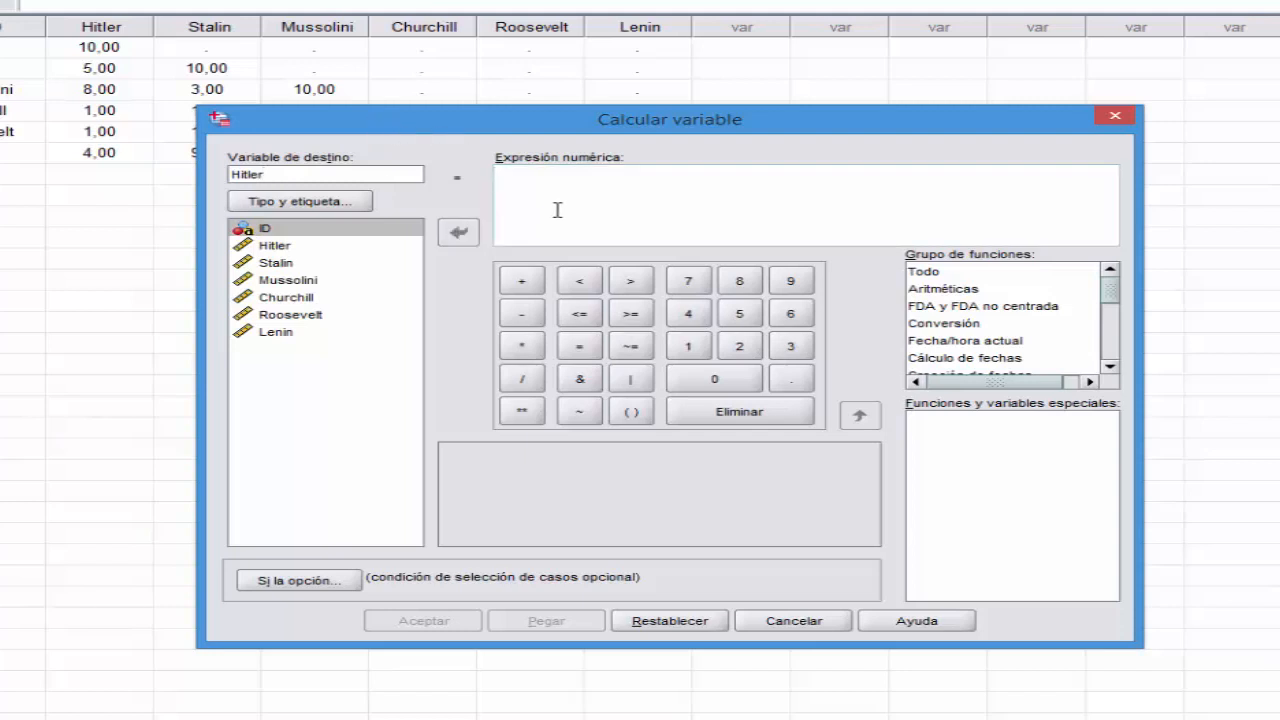
{"action": "type", "text": "10"}
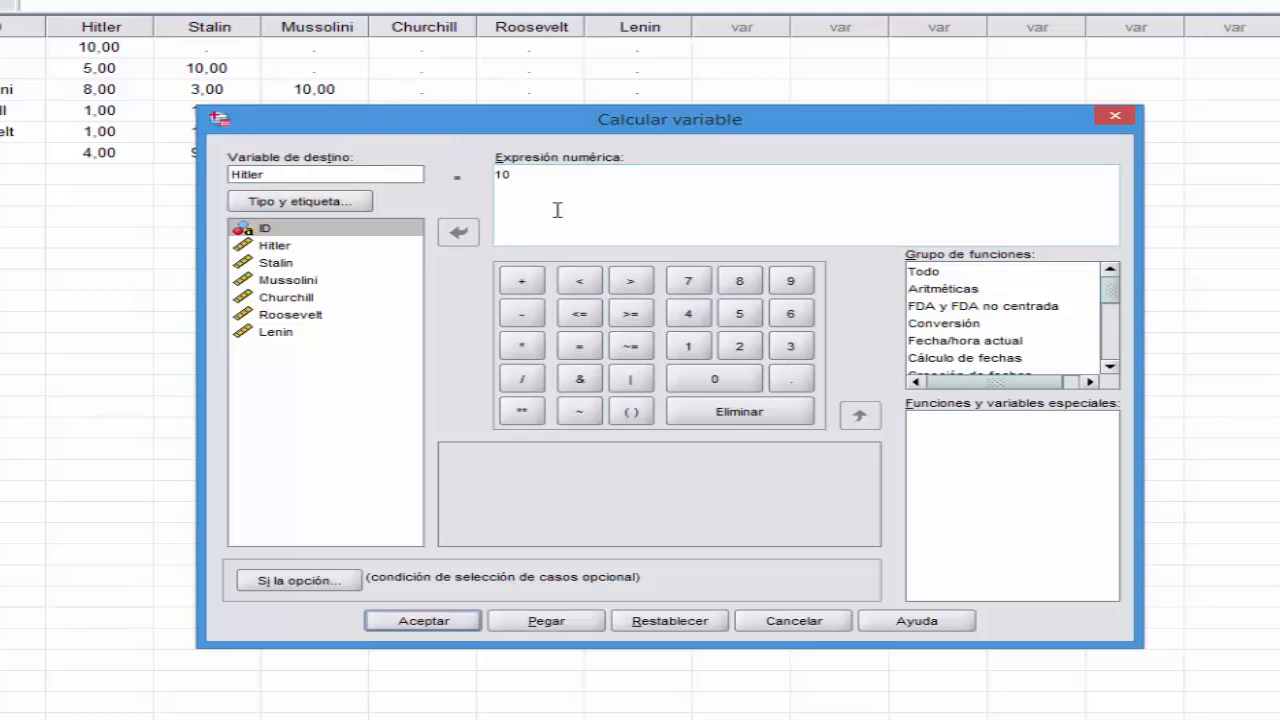
{"action": "type", "text": "-"}
{"action": "left_click", "coordinate": [283, 249]}
{"action": "left_click", "coordinate": [458, 232]}
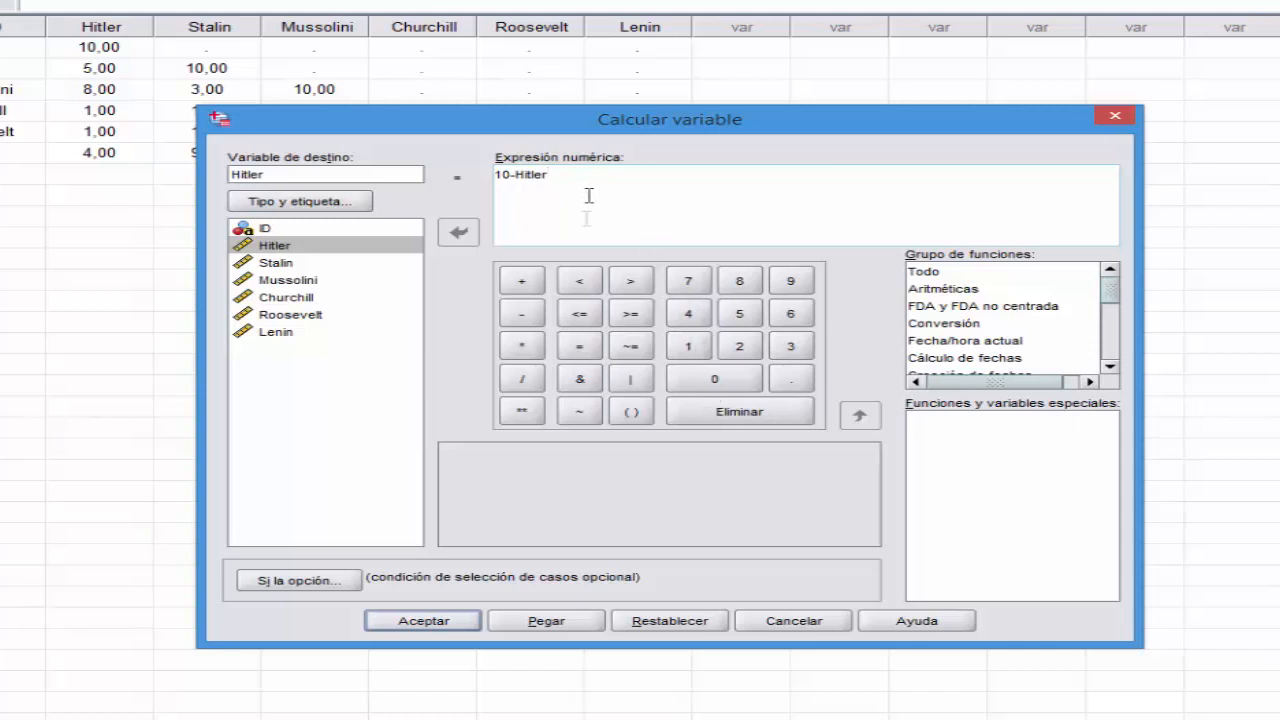
{"action": "left_click", "coordinate": [425, 619]}
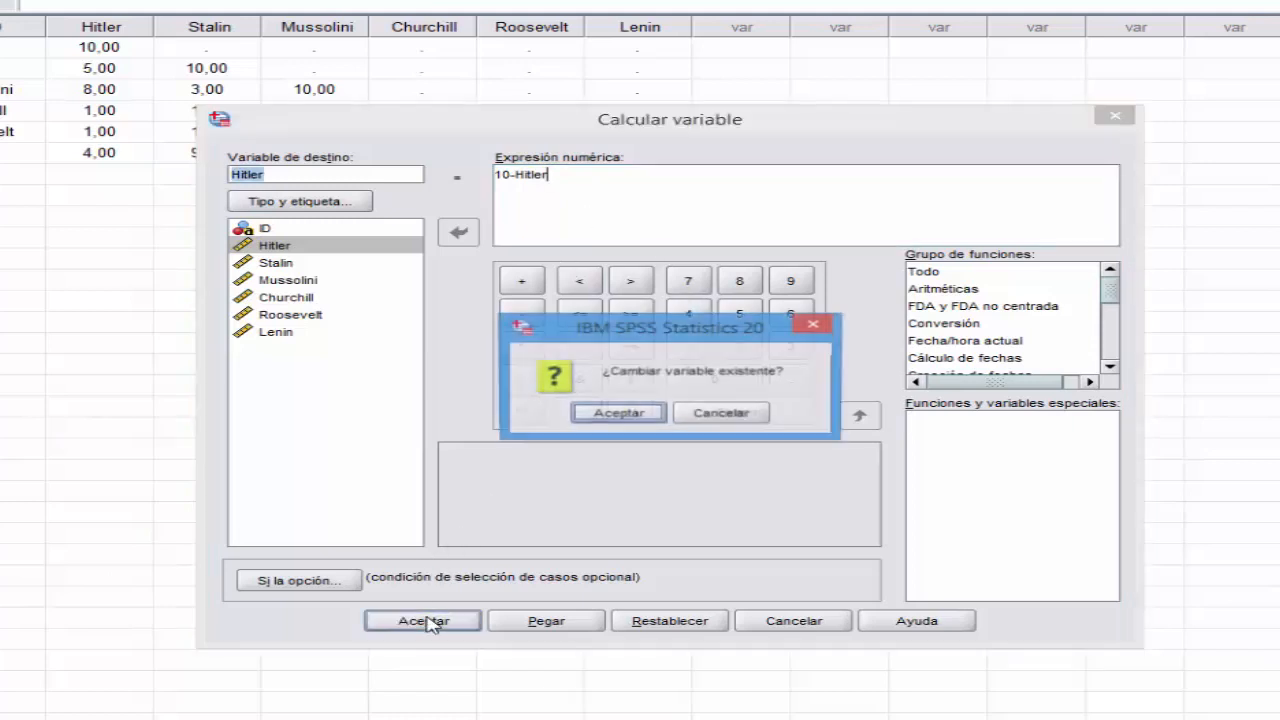
{"action": "left_click", "coordinate": [627, 416]}
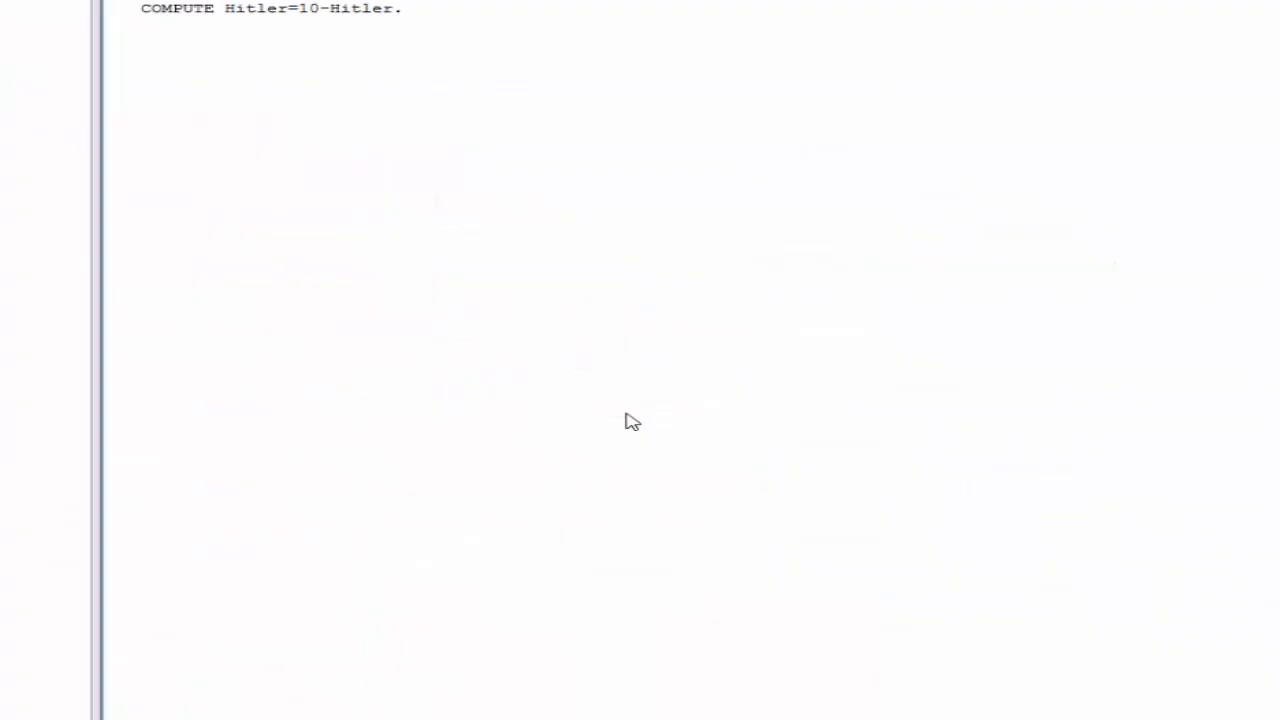
Step: Inspect the COMPUTE log for Hitler in the output viewer and return to the data editor
{"action": "left_click", "coordinate": [143, 29]}
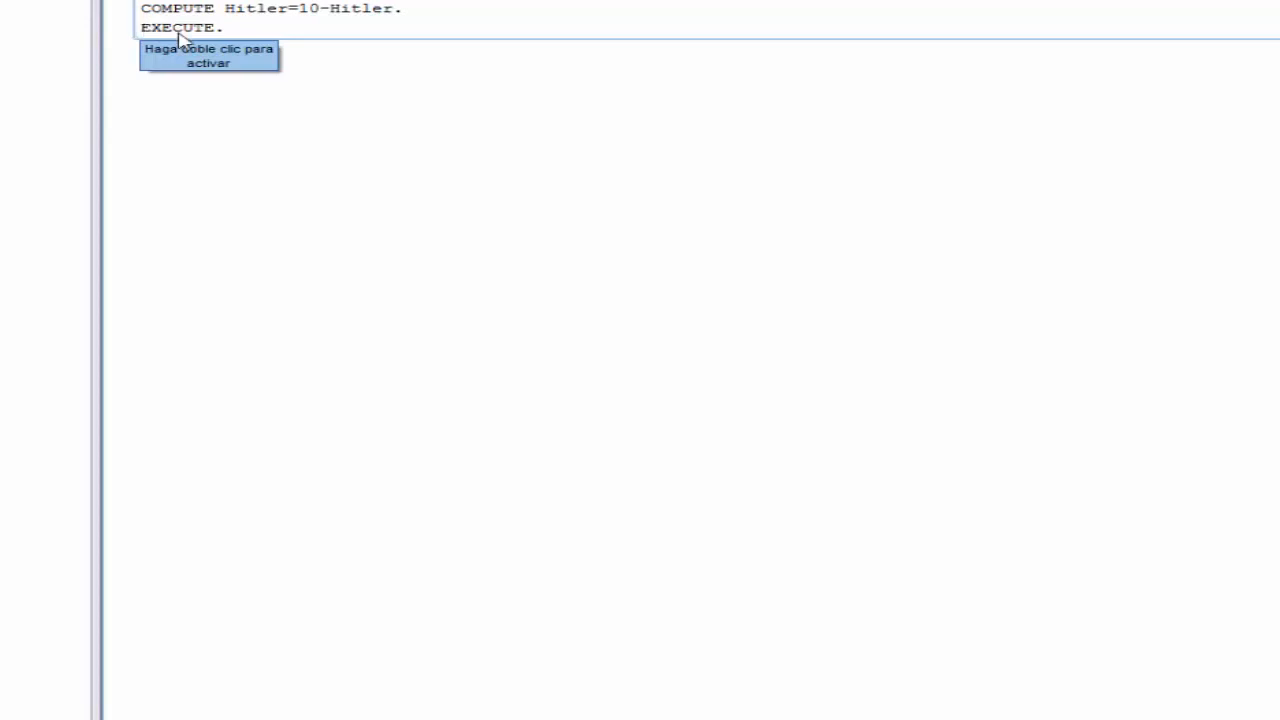
{"action": "mouse_move", "coordinate": [669, 719]}
{"action": "left_click", "coordinate": [548, 700]}
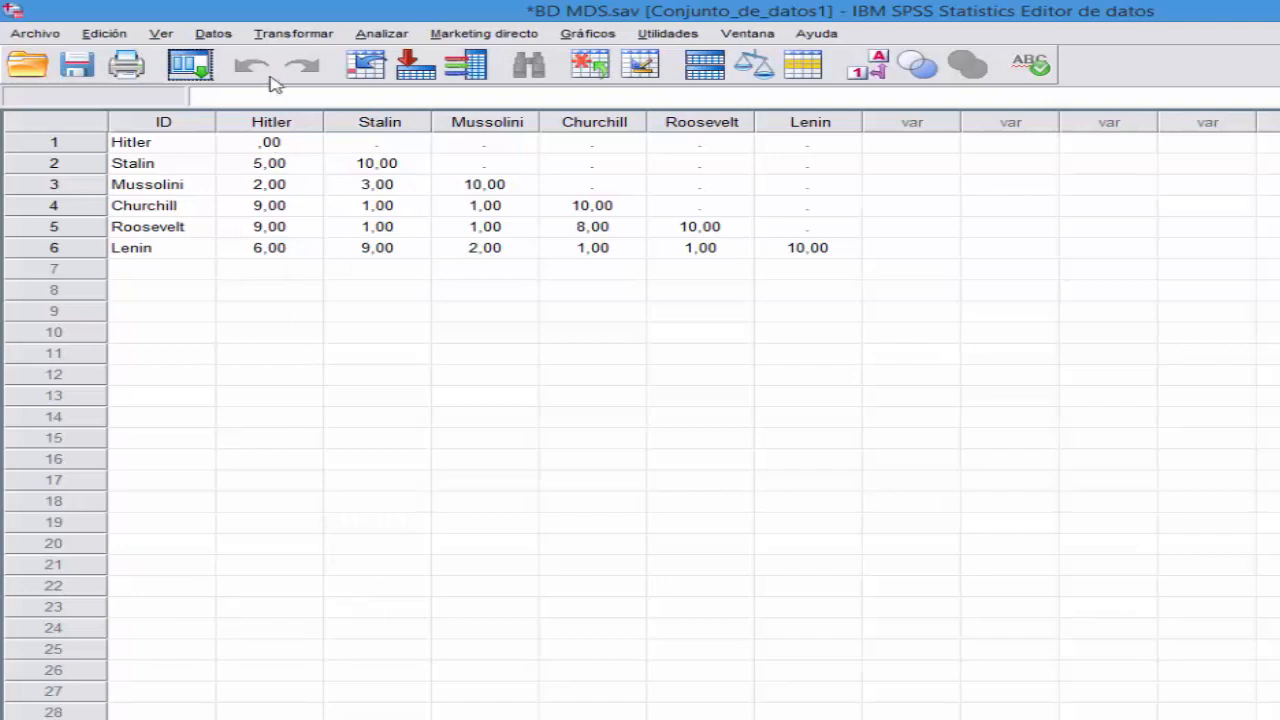
Step: Compute the target variable Stalin with the numeric expression 10-Stalin, overwriting the existing variable
{"action": "left_click", "coordinate": [290, 36]}
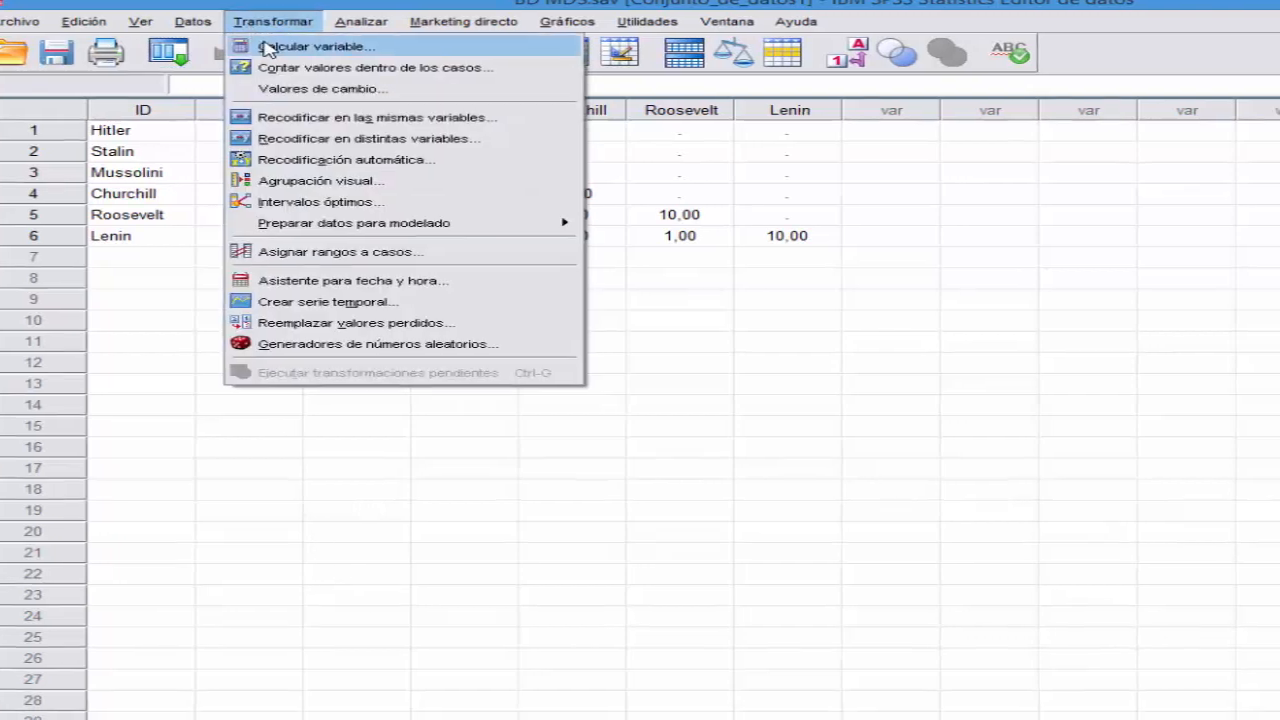
{"action": "left_click", "coordinate": [288, 59]}
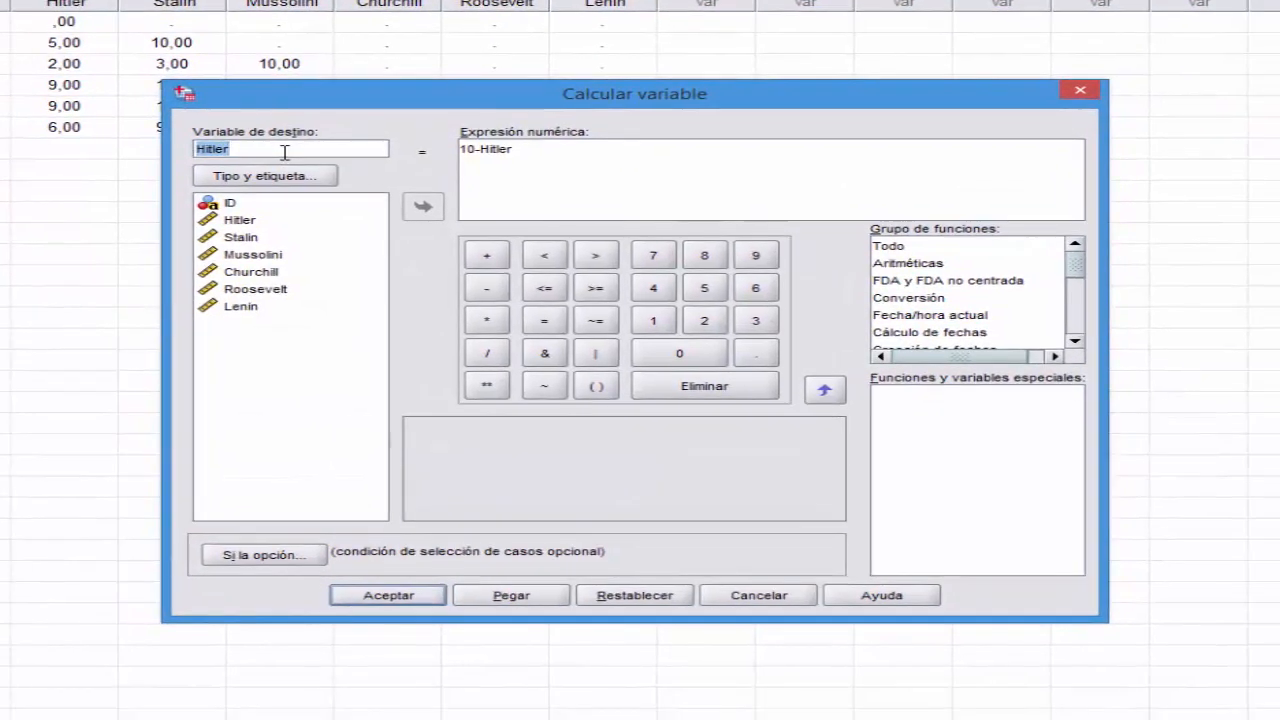
{"action": "type", "text": "Stalin"}
{"action": "left_click_drag", "start_coordinate": [524, 150], "coordinate": [480, 150]}
{"action": "key", "text": "Delete"}
{"action": "left_click", "coordinate": [240, 237]}
{"action": "left_click", "coordinate": [424, 207]}
{"action": "left_click", "coordinate": [436, 595]}
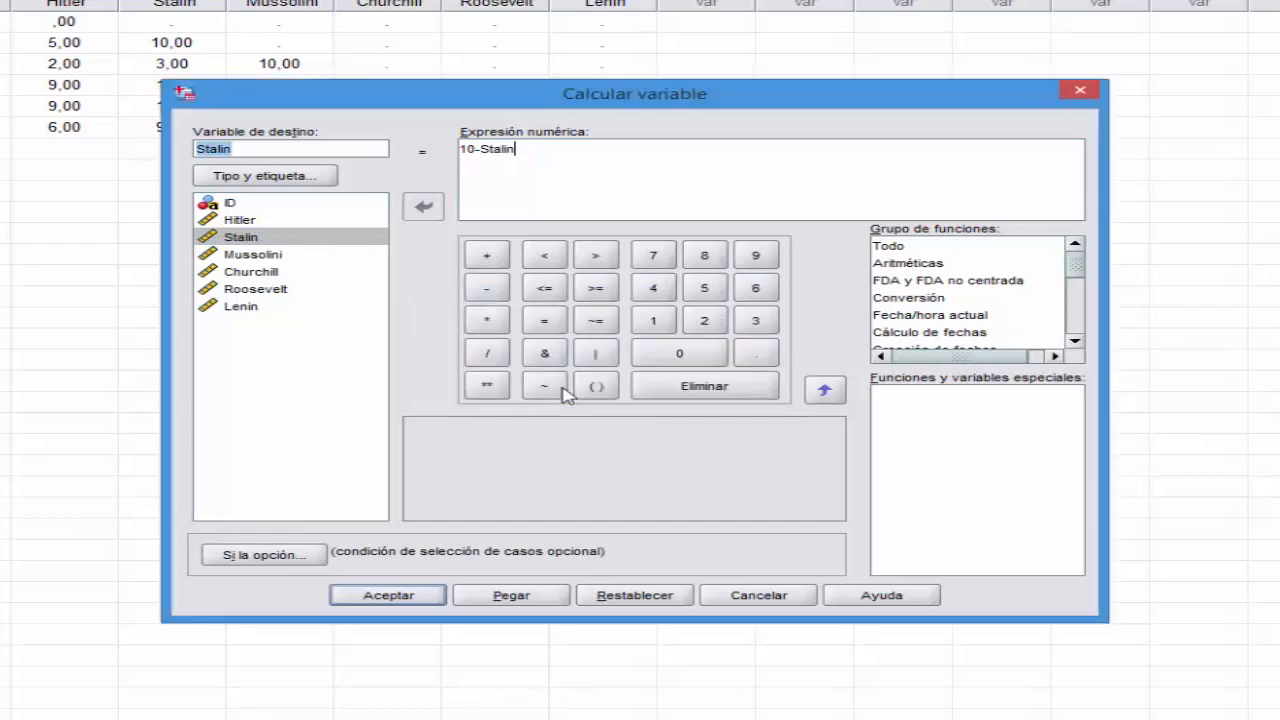
{"action": "left_click", "coordinate": [566, 390]}
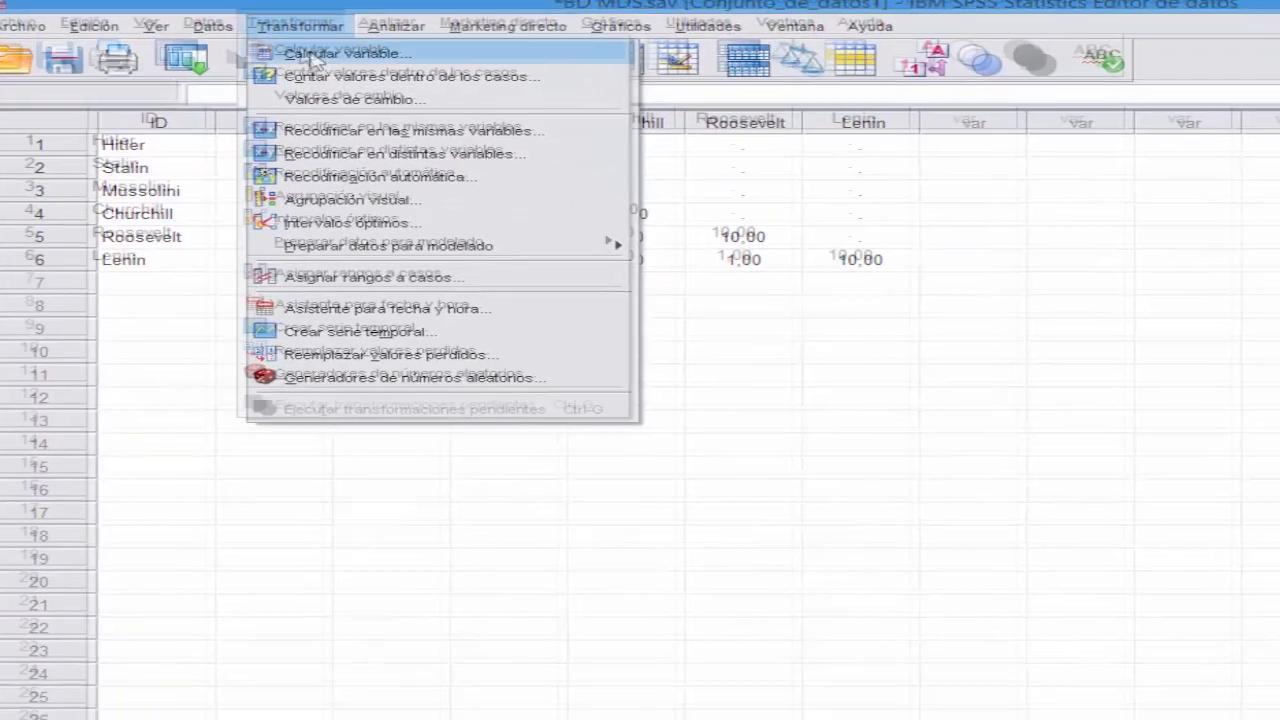
Step: Compute the target variable Mussolini with the numeric expression 10-Mussolini, overwriting the existing variable
{"action": "left_click", "coordinate": [330, 47]}
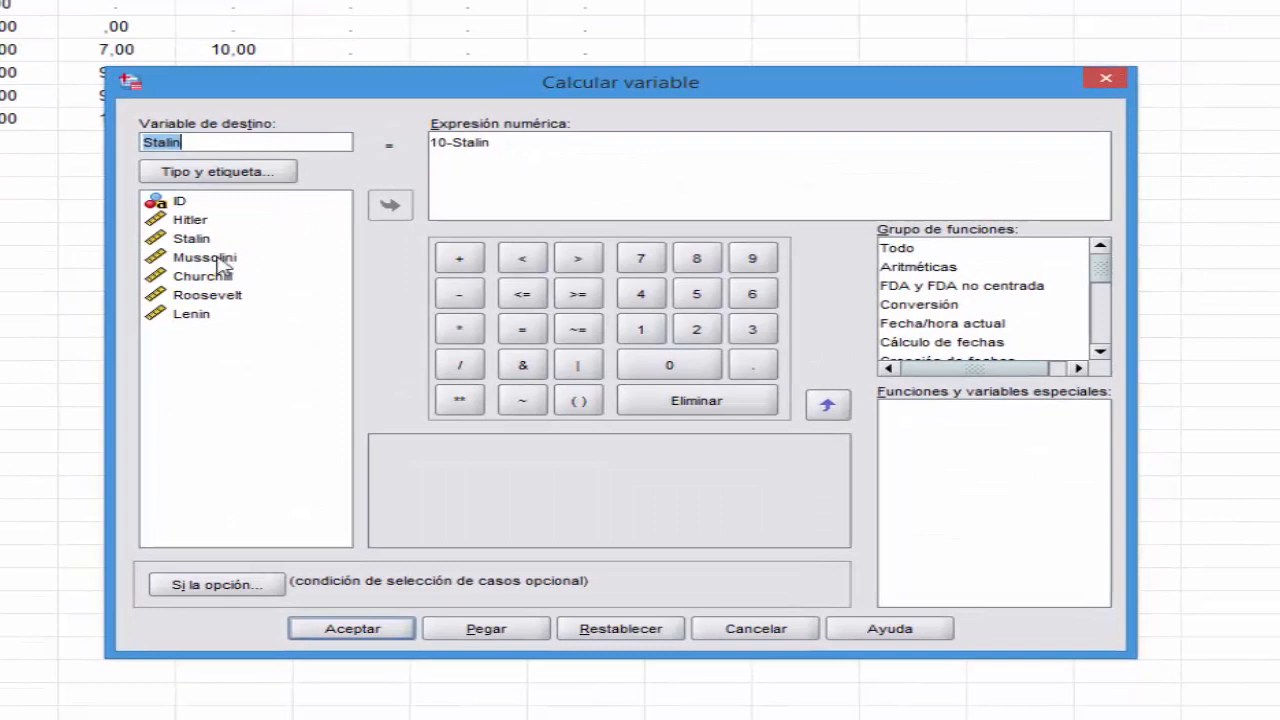
{"action": "type", "text": "Mussolini"}
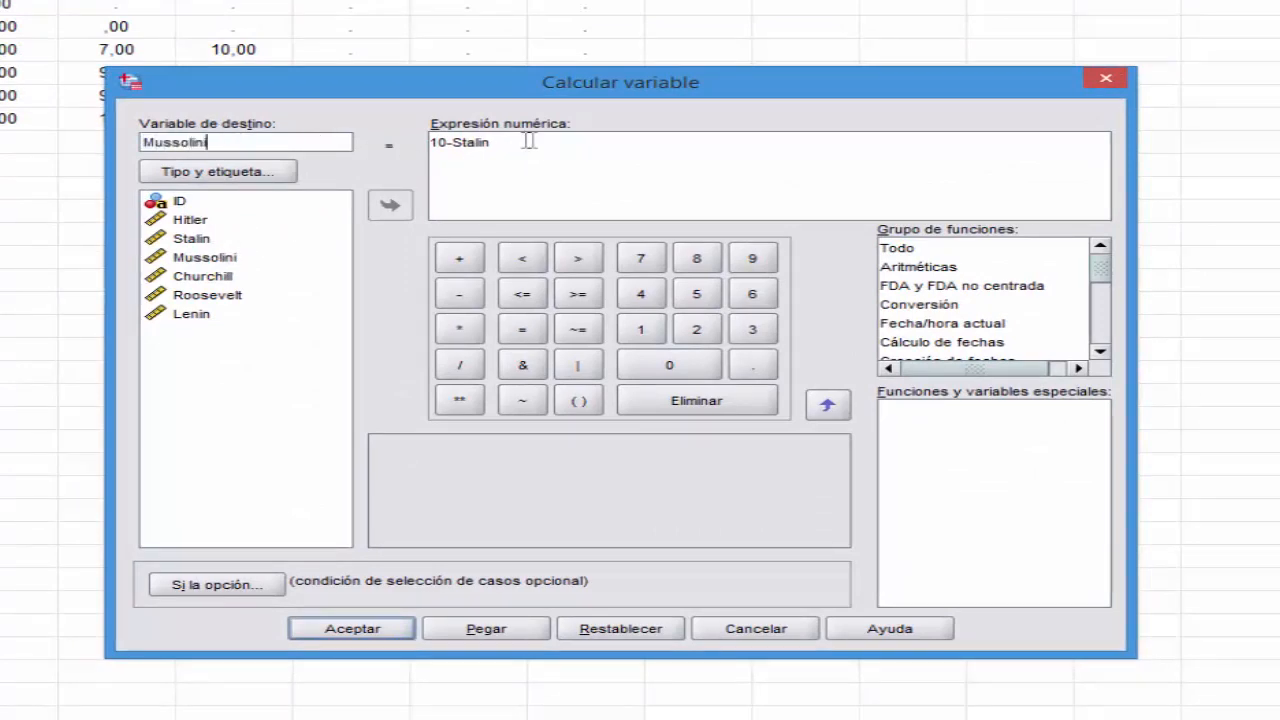
{"action": "left_click_drag", "start_coordinate": [492, 143], "coordinate": [455, 143]}
{"action": "key", "text": "BackSpace"}
{"action": "left_click", "coordinate": [232, 262]}
{"action": "left_click", "coordinate": [390, 206]}
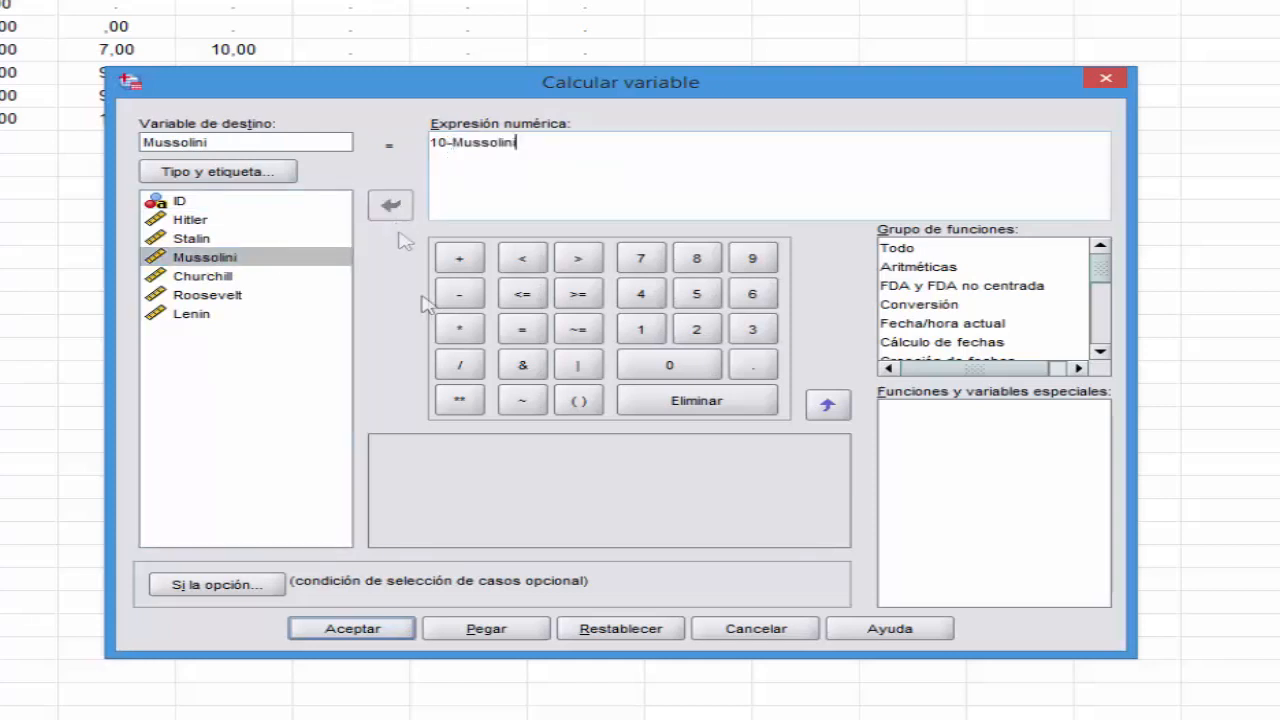
{"action": "left_click", "coordinate": [346, 625]}
{"action": "left_click", "coordinate": [570, 404]}
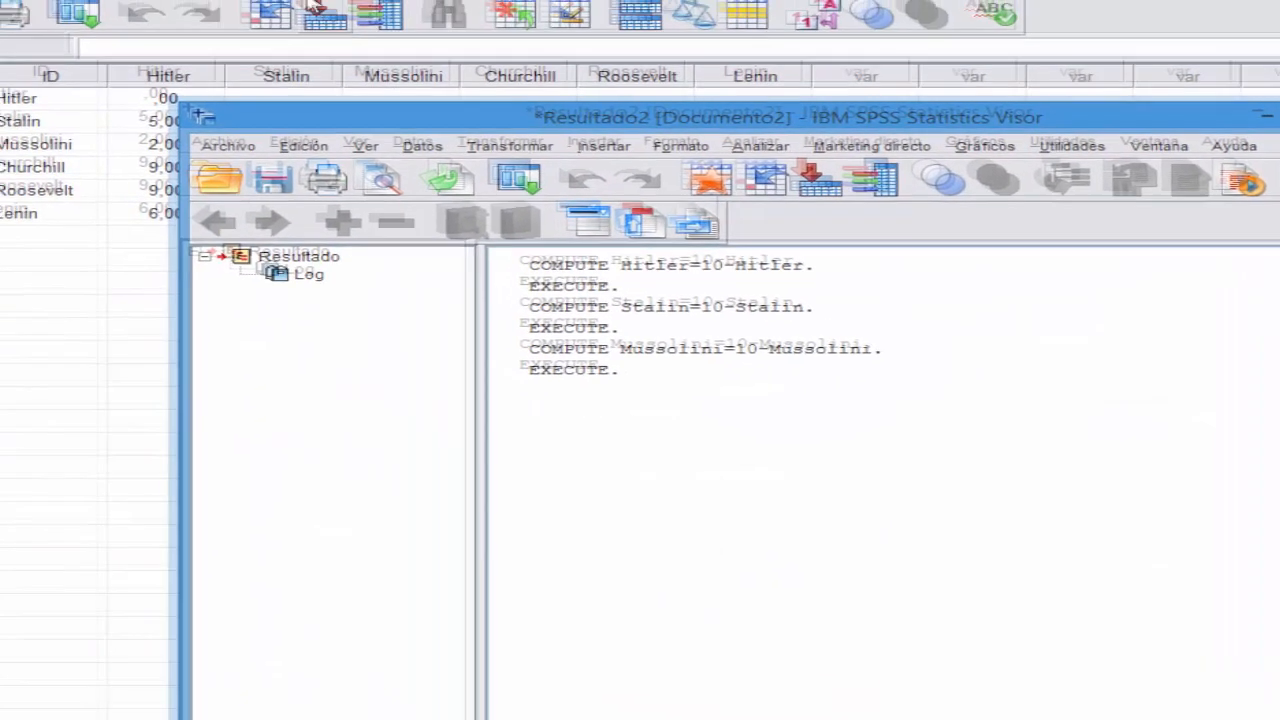
Step: Compute the target variable Churchill with the numeric expression 10-Churchill, overwriting the existing variable
{"action": "left_click", "coordinate": [223, 40]}
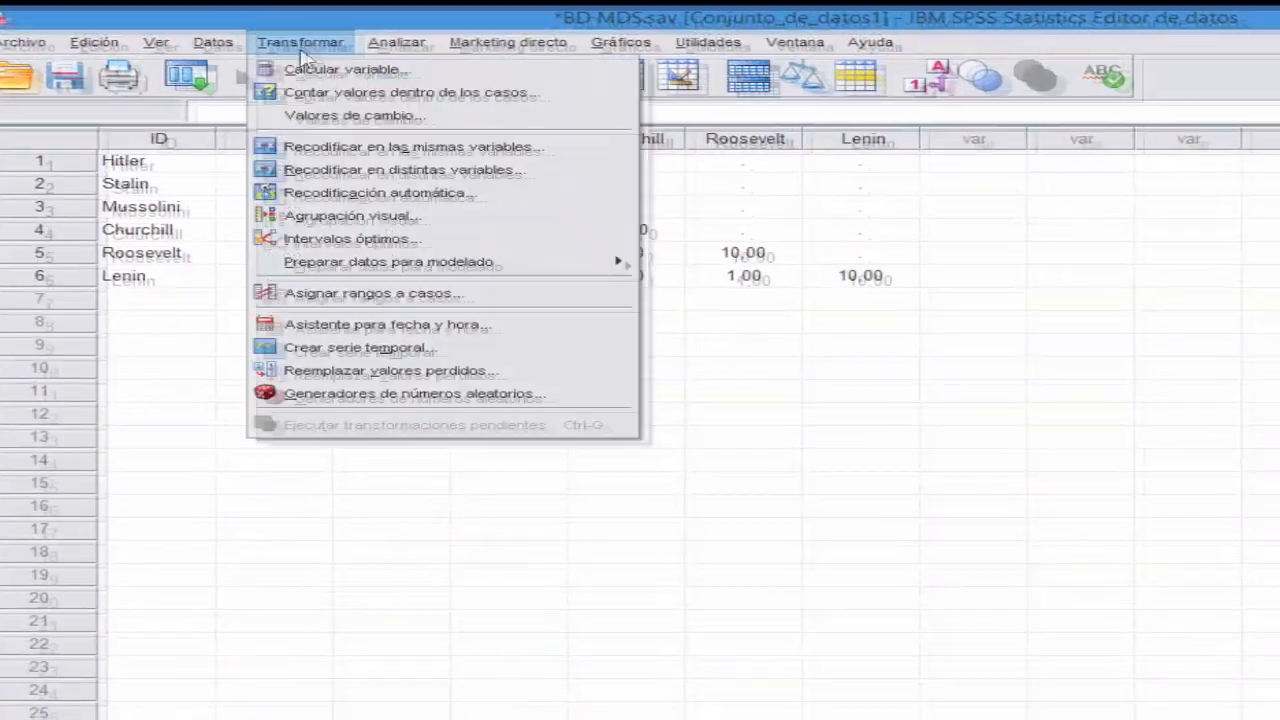
{"action": "left_click", "coordinate": [337, 71]}
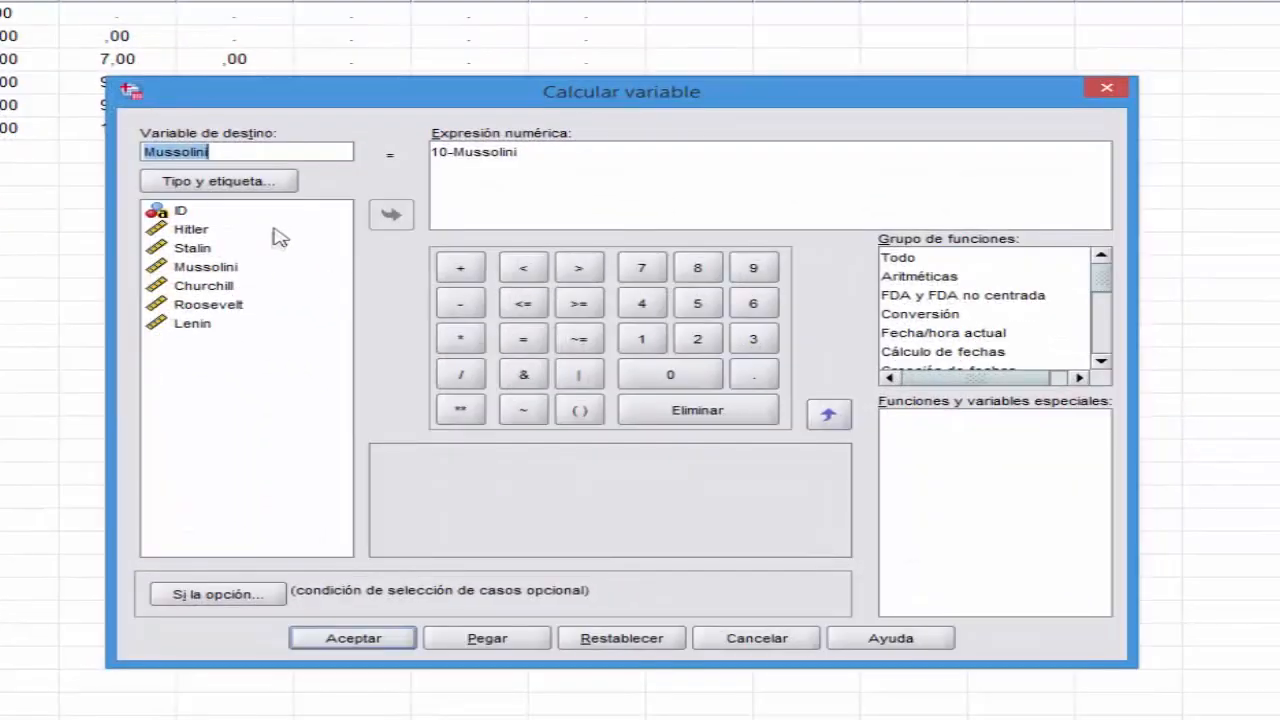
{"action": "type", "text": "Churchill"}
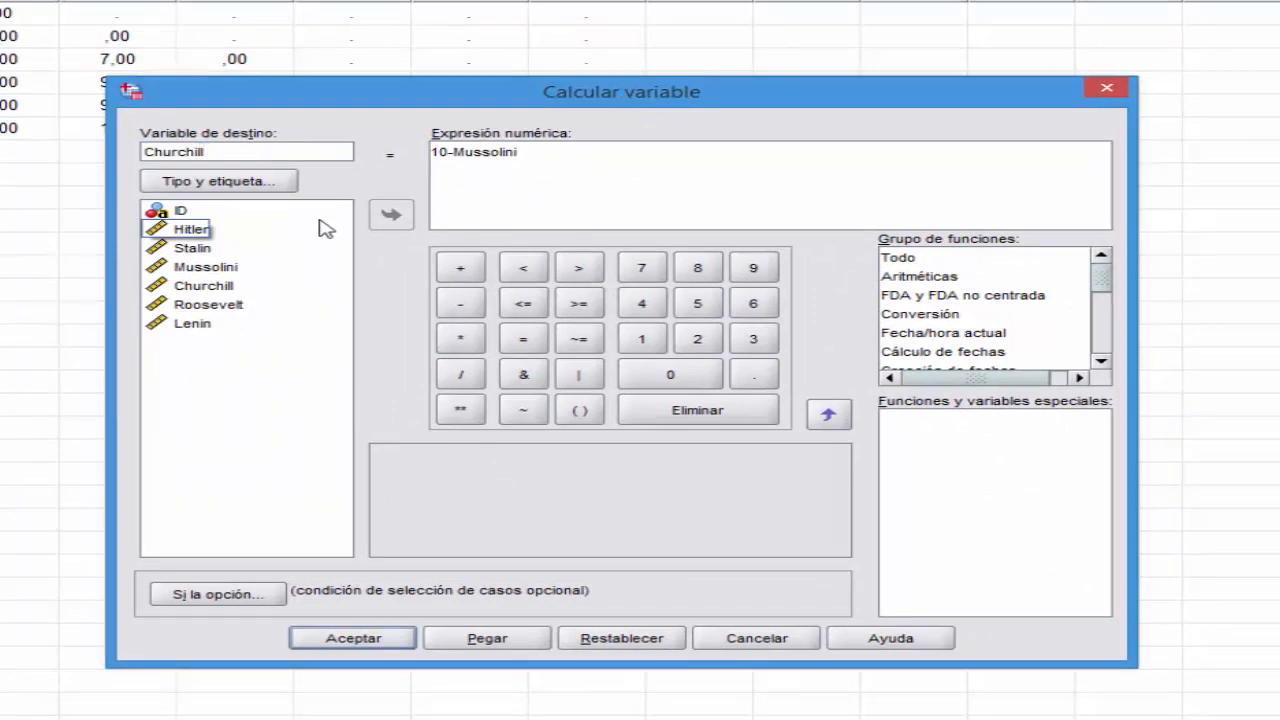
{"action": "left_click", "coordinate": [545, 157]}
{"action": "key", "text": "Delete"}
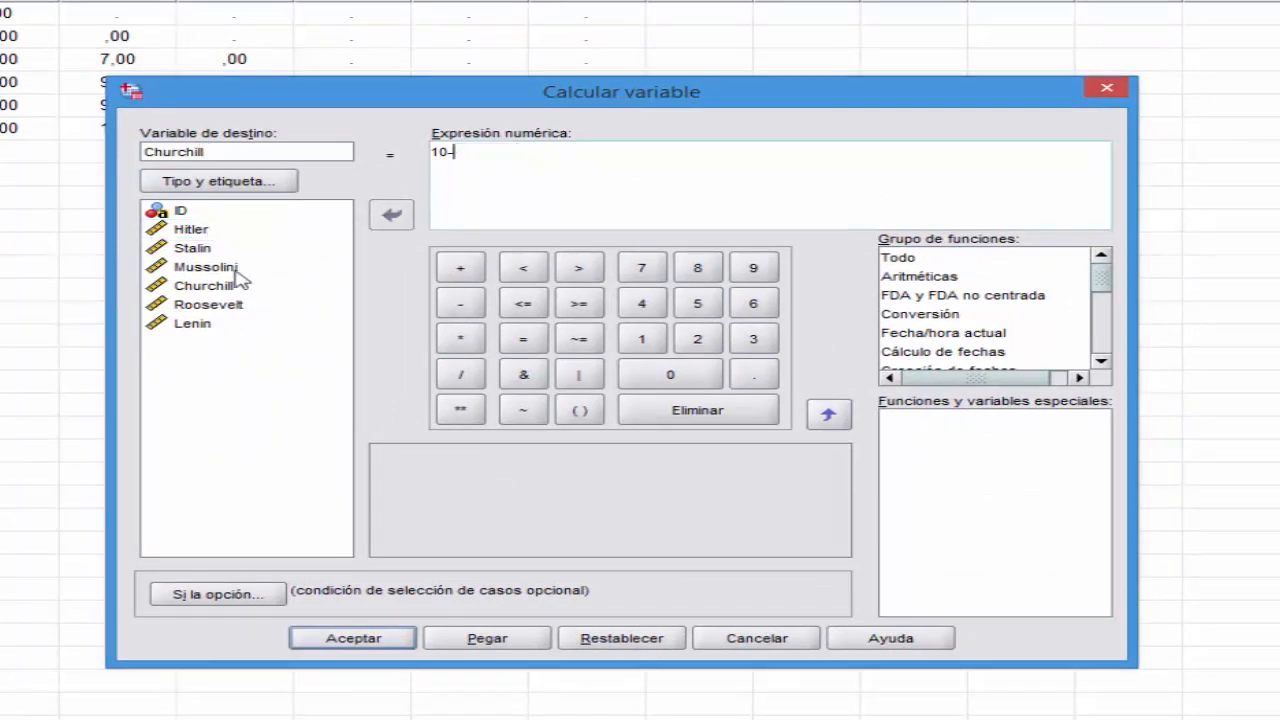
{"action": "left_click", "coordinate": [246, 285]}
{"action": "left_click", "coordinate": [391, 214]}
{"action": "left_click", "coordinate": [370, 645]}
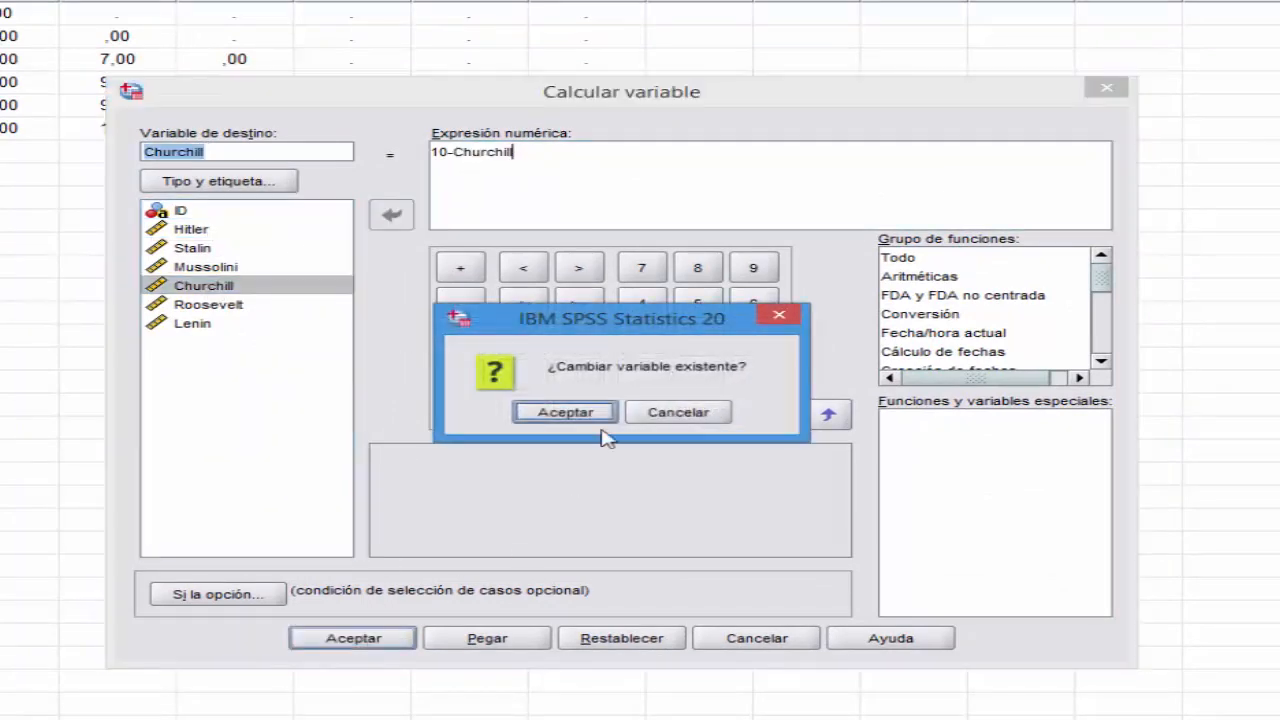
{"action": "left_click", "coordinate": [572, 411]}
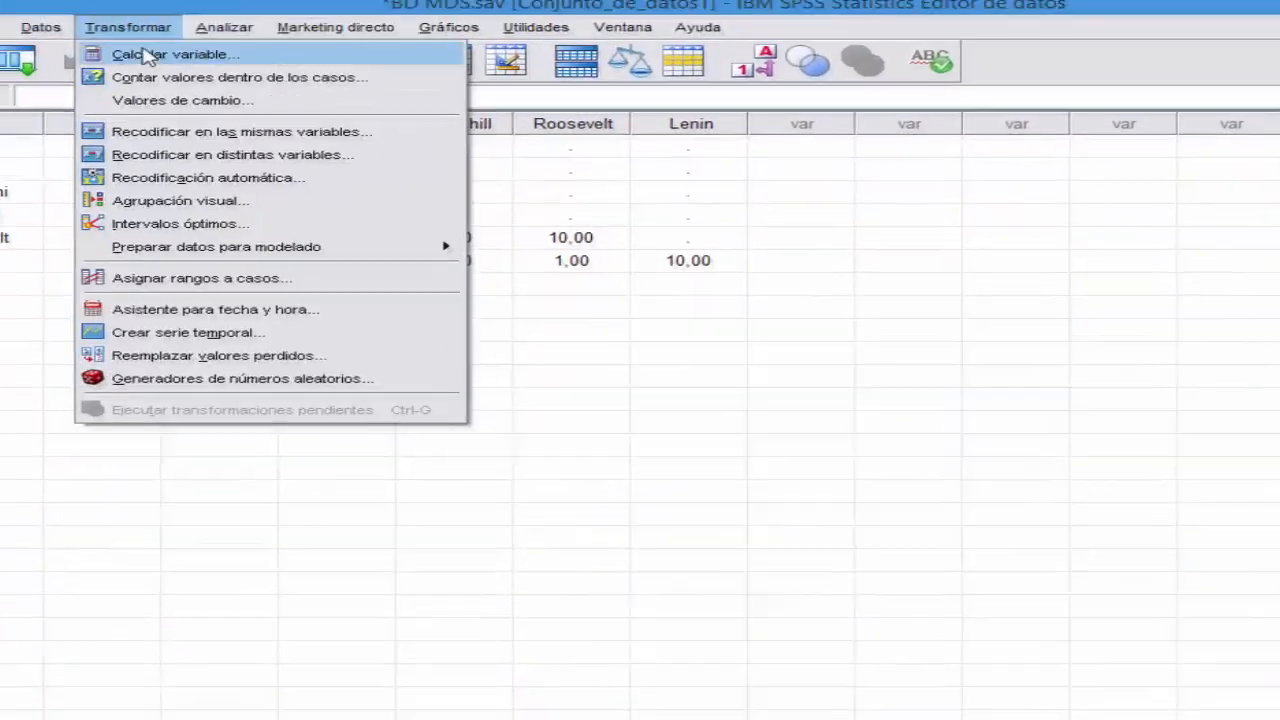
Step: Compute the target variable Roosevelt with the numeric expression 10-Roosevelt, overwriting the existing variable
{"action": "left_click", "coordinate": [120, 49]}
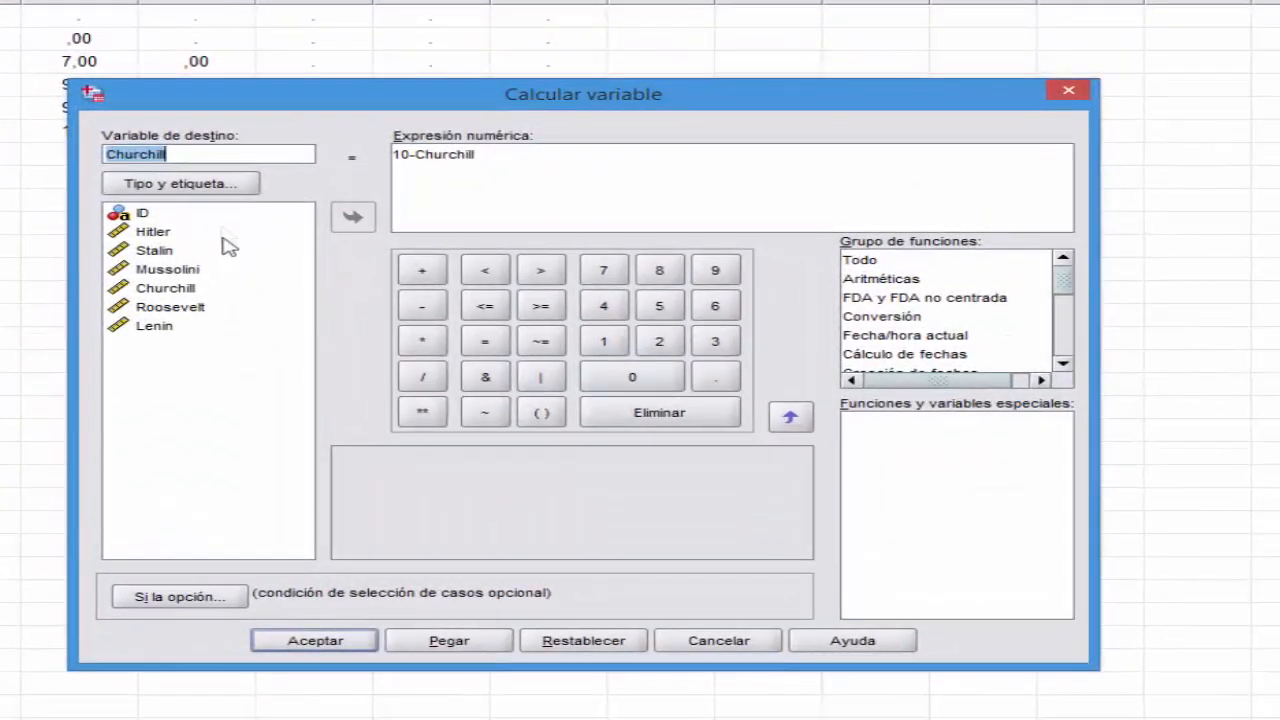
{"action": "type", "text": "Roosevelt"}
{"action": "double_click", "coordinate": [455, 155]}
{"action": "key", "text": "BackSpace"}
{"action": "left_click", "coordinate": [235, 305]}
{"action": "left_click", "coordinate": [353, 218]}
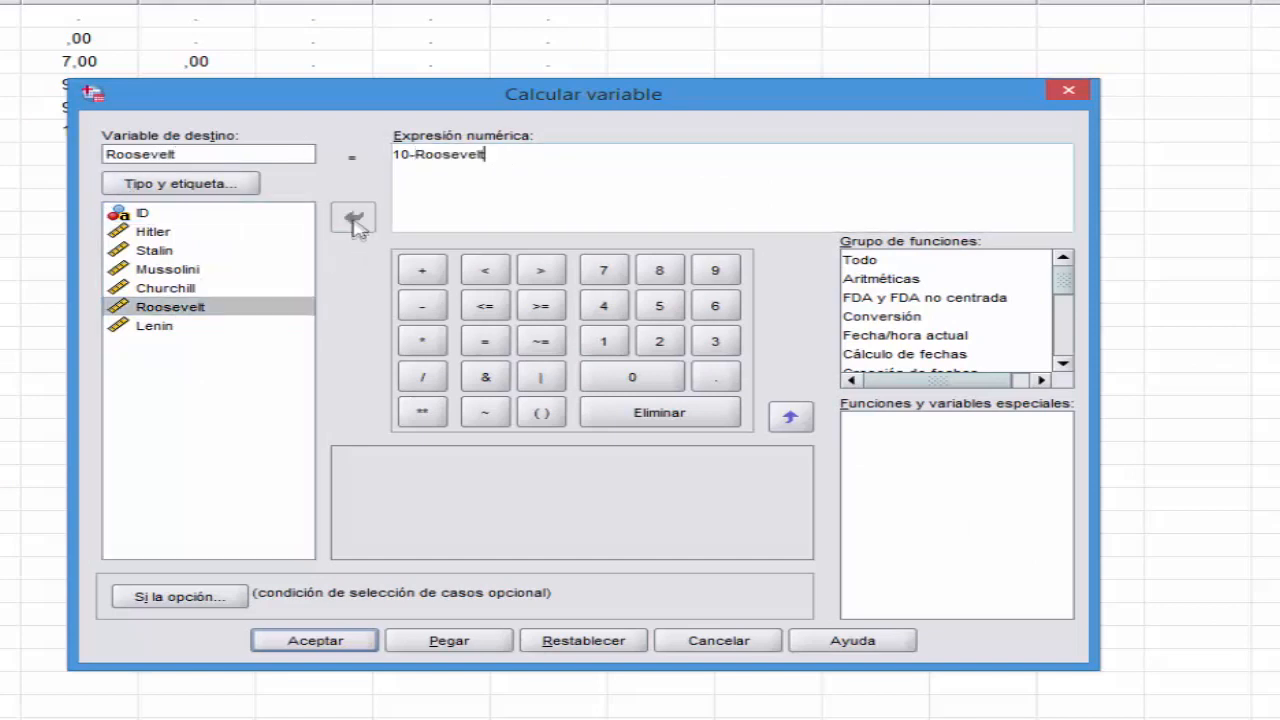
{"action": "left_click", "coordinate": [322, 641]}
{"action": "left_click", "coordinate": [527, 414]}
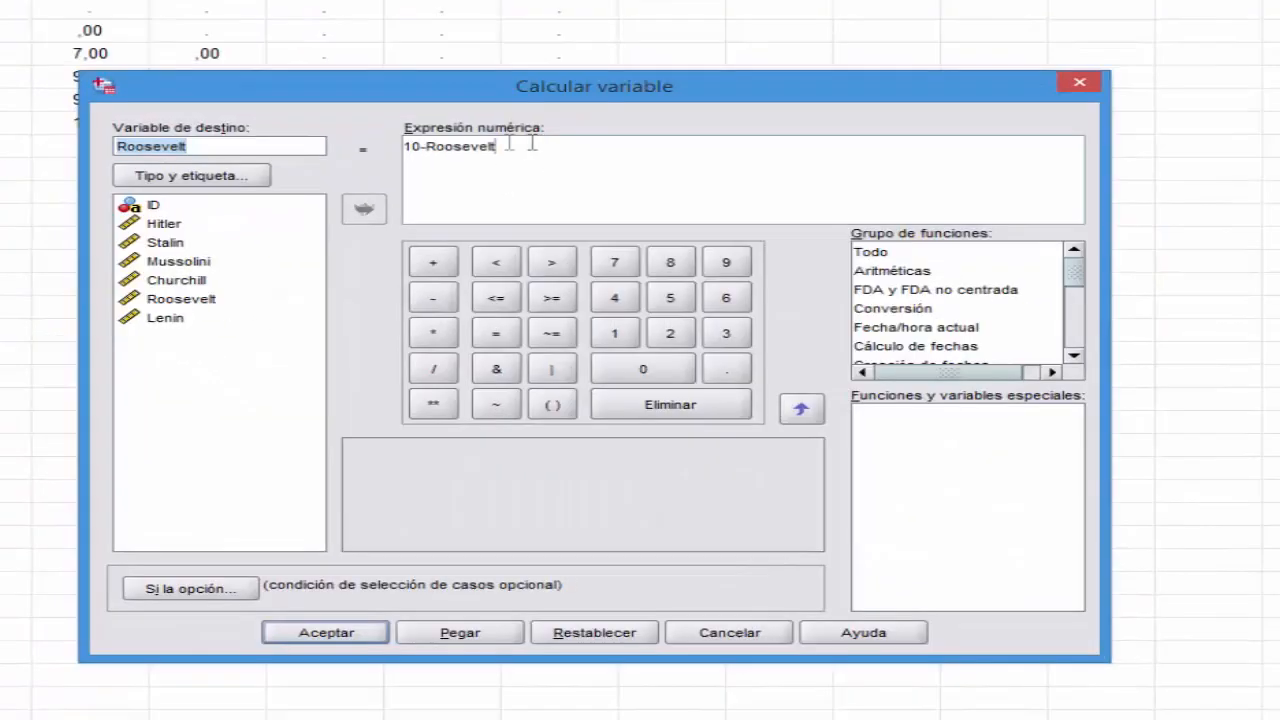
Step: Compute the target variable Lenin as 10-Lenin, overwriting the existing variable, and close the output viewer
{"action": "double_click", "coordinate": [445, 147]}
{"action": "key", "text": "BackSpace"}
{"action": "left_click", "coordinate": [166, 317]}
{"action": "left_click", "coordinate": [366, 212]}
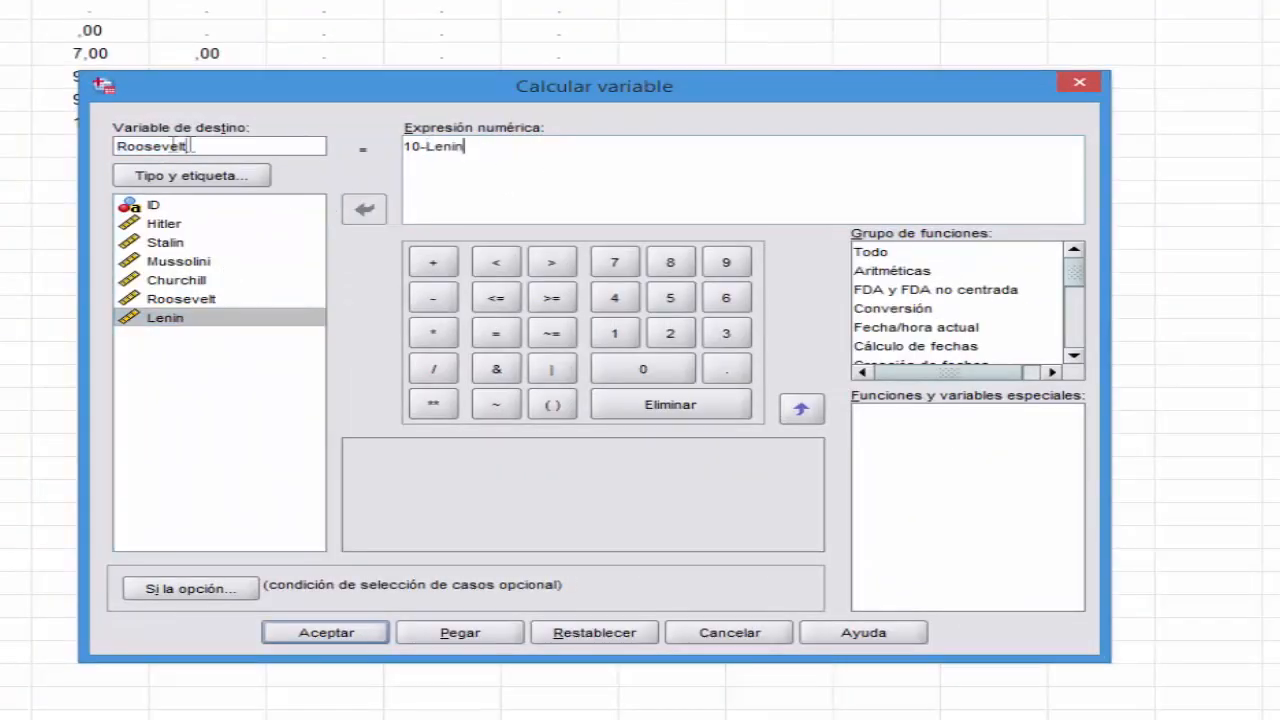
{"action": "left_click_drag", "start_coordinate": [195, 146], "coordinate": [20, 149]}
{"action": "type", "text": "Lenin"}
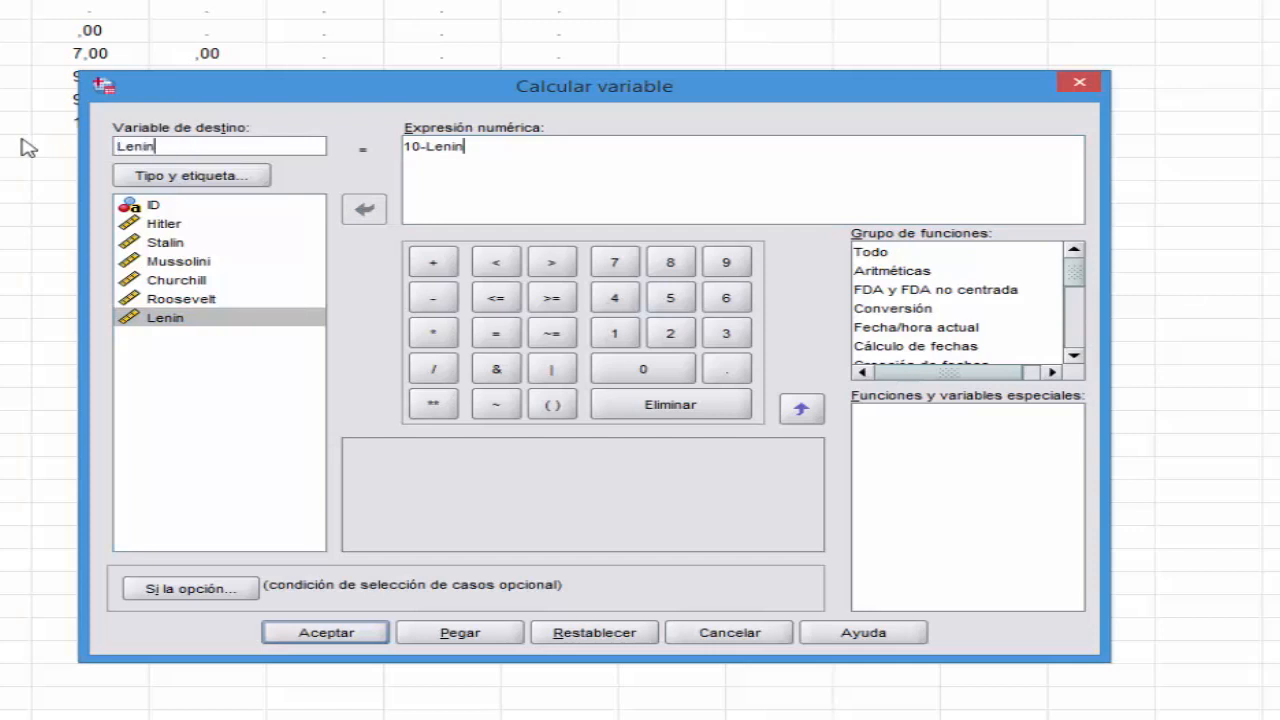
{"action": "left_click", "coordinate": [332, 634]}
{"action": "left_click", "coordinate": [531, 405]}
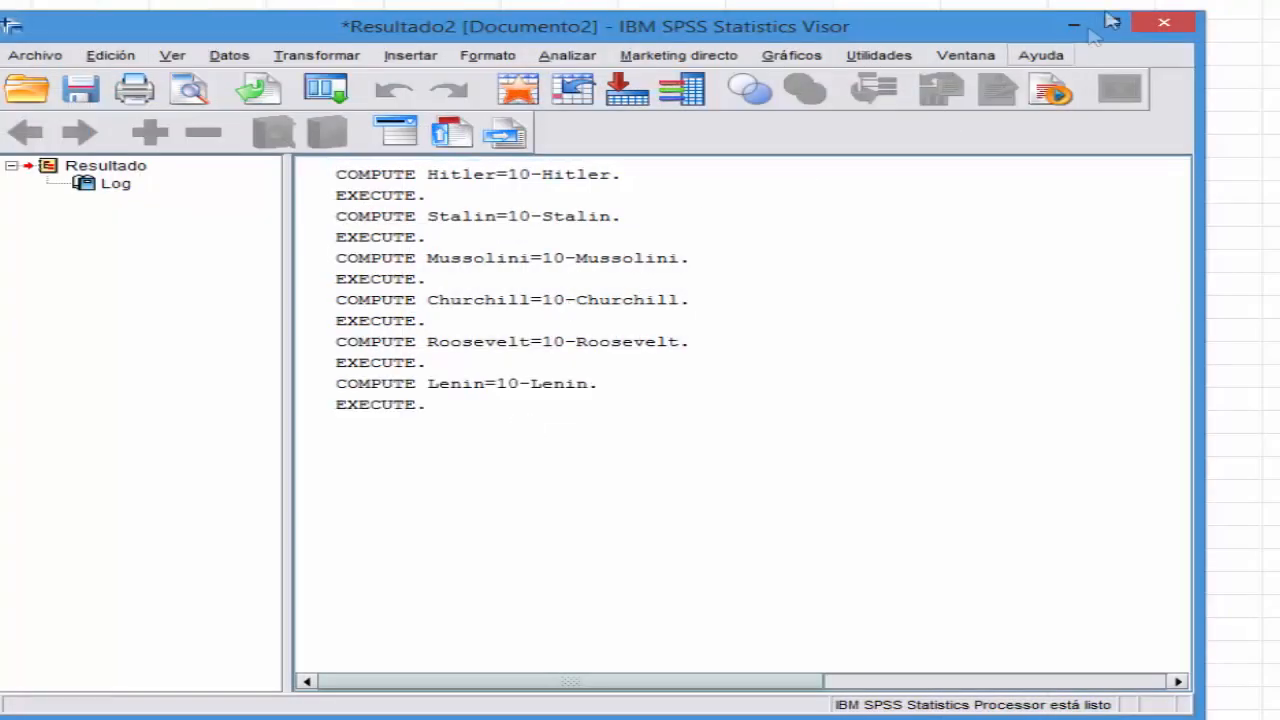
{"action": "left_click", "coordinate": [1163, 22]}
{"action": "left_click", "coordinate": [582, 416]}
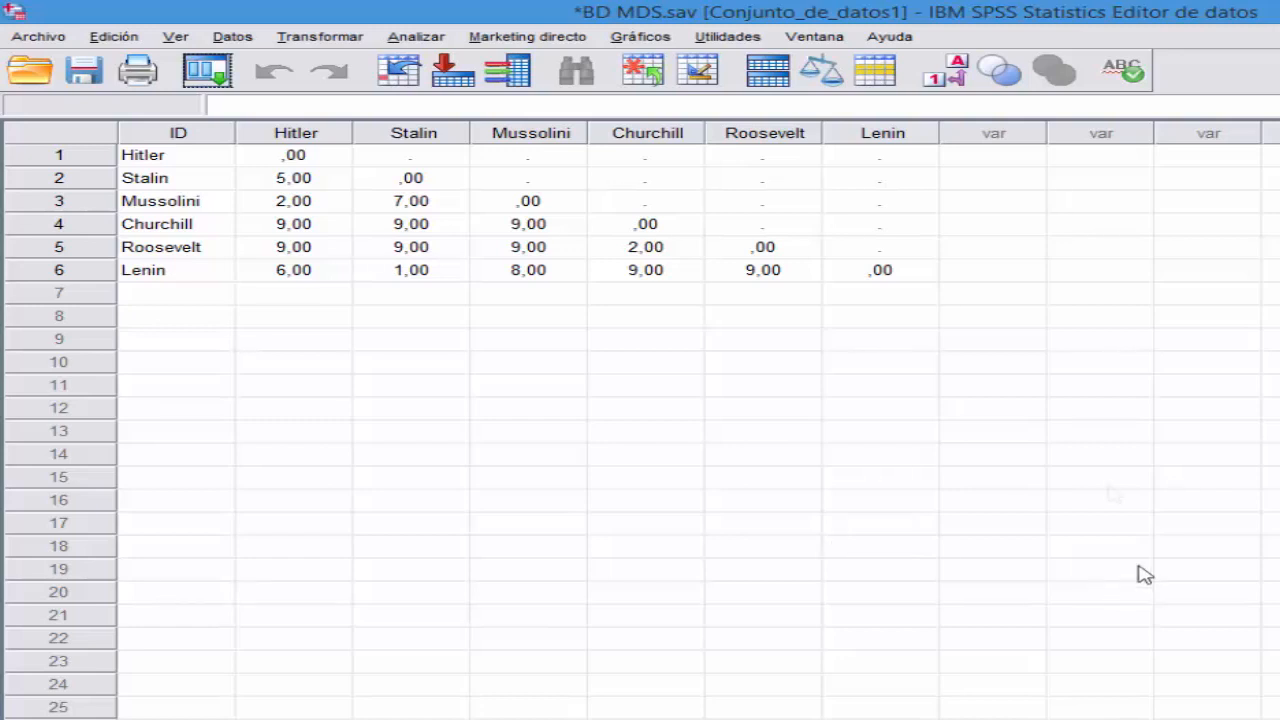
Step: Start a multidimensional scaling (ALSCAL) analysis and add Hitler, Stalin, Mussolini, Churchill, Roosevelt and Lenin, in that order, as its variables
{"action": "left_click", "coordinate": [428, 38]}
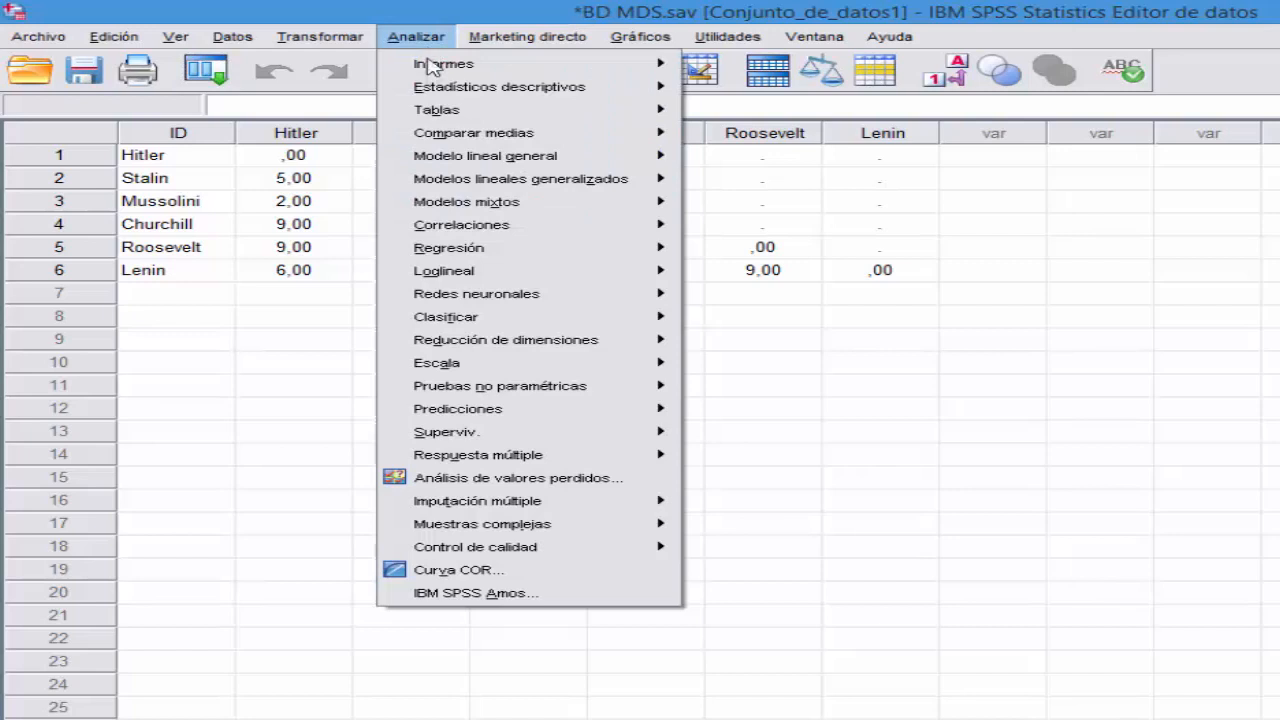
{"action": "mouse_move", "coordinate": [458, 370]}
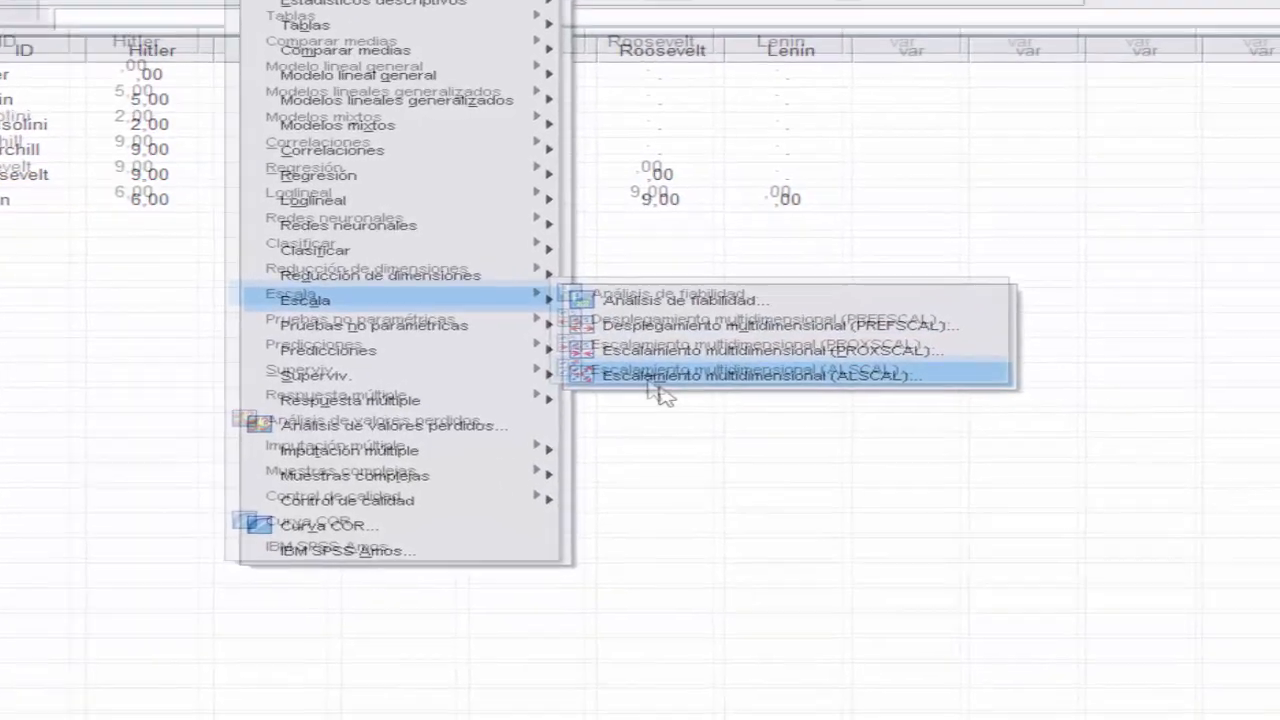
{"action": "left_click", "coordinate": [762, 440]}
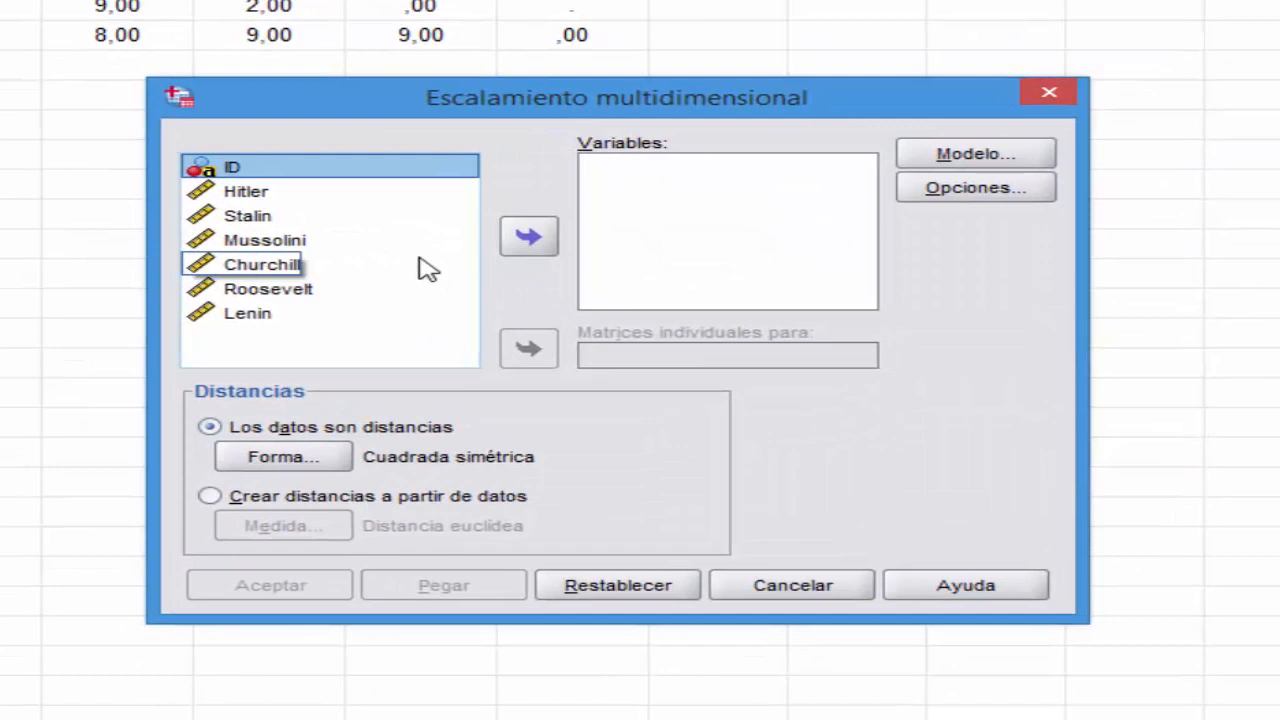
{"action": "left_click", "coordinate": [268, 193]}
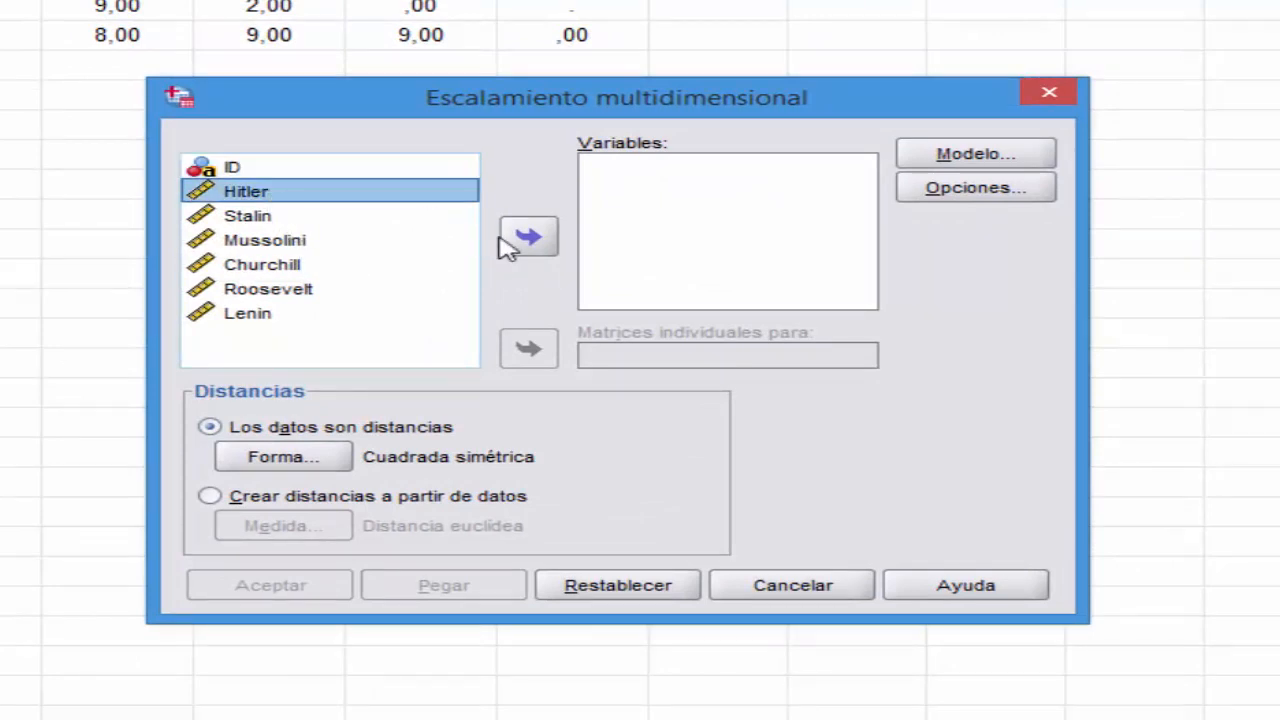
{"action": "left_click", "coordinate": [249, 215]}
{"action": "left_click", "coordinate": [255, 194]}
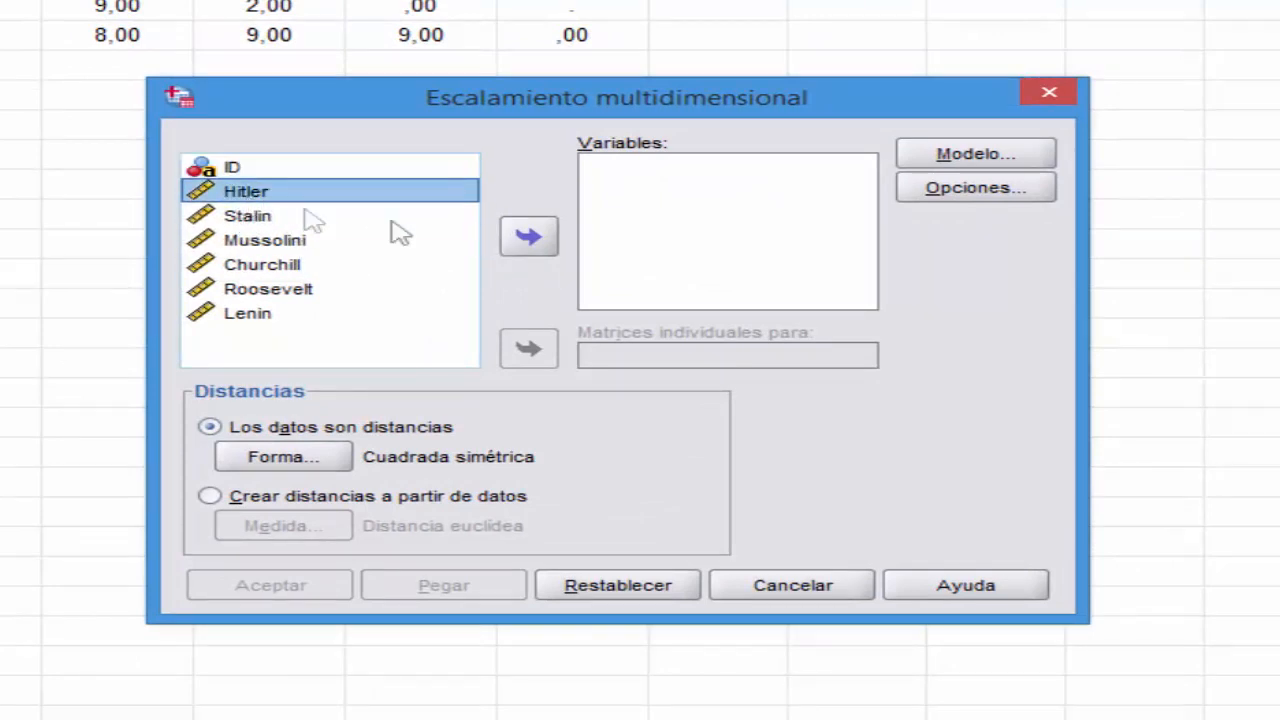
{"action": "left_click", "coordinate": [518, 247]}
{"action": "left_click", "coordinate": [245, 193]}
{"action": "left_click", "coordinate": [525, 238]}
{"action": "left_click", "coordinate": [258, 193]}
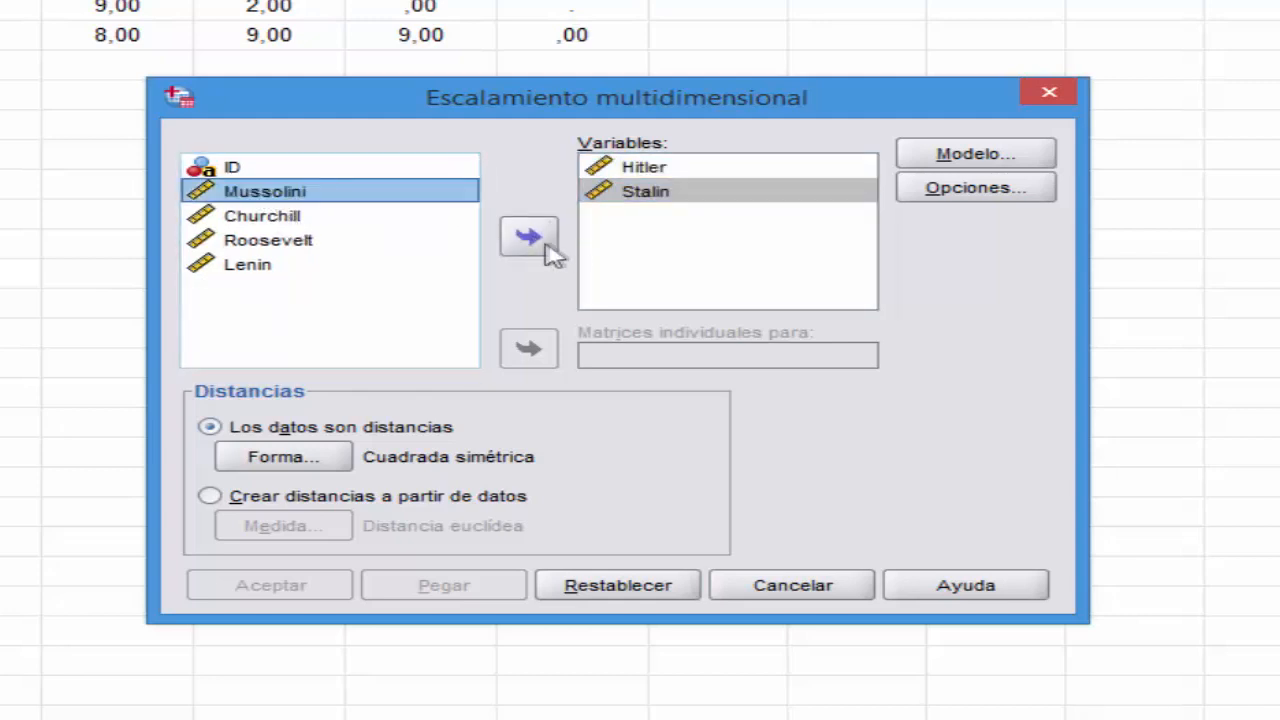
{"action": "left_click", "coordinate": [545, 248]}
{"action": "left_click", "coordinate": [245, 192]}
{"action": "left_click", "coordinate": [529, 236]}
{"action": "left_click", "coordinate": [250, 194]}
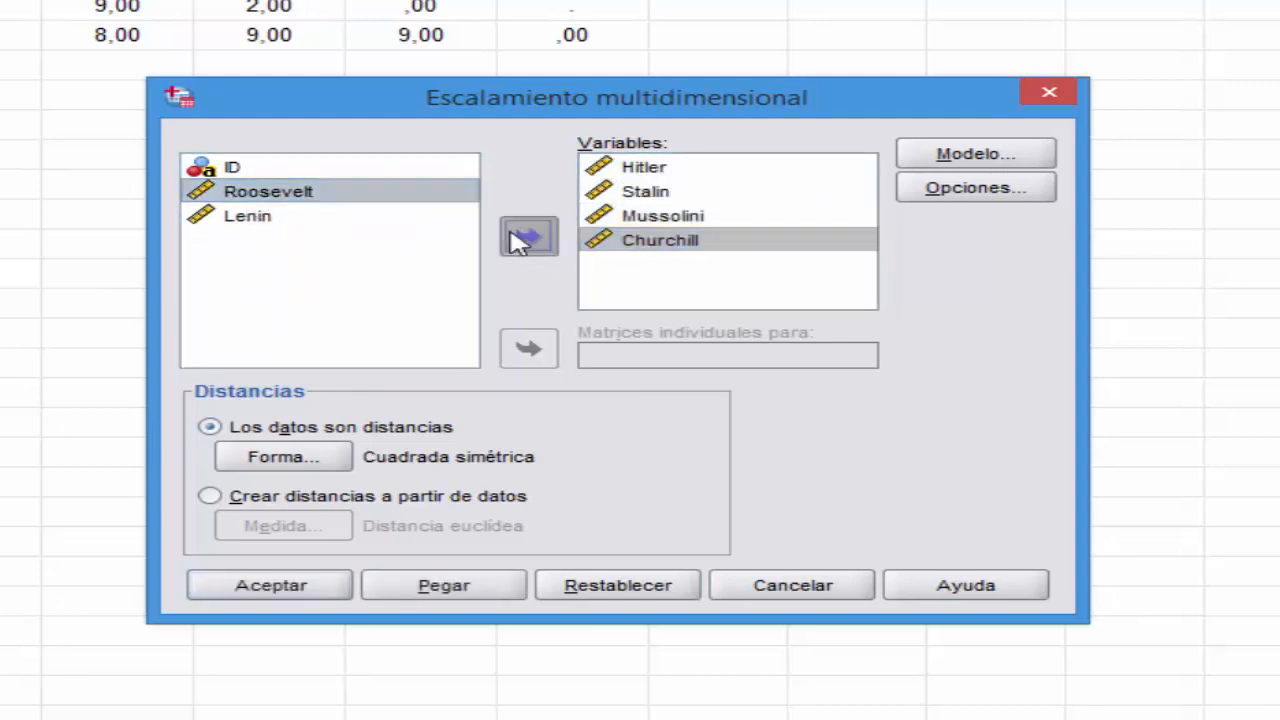
{"action": "left_click", "coordinate": [528, 240]}
{"action": "left_click", "coordinate": [245, 192]}
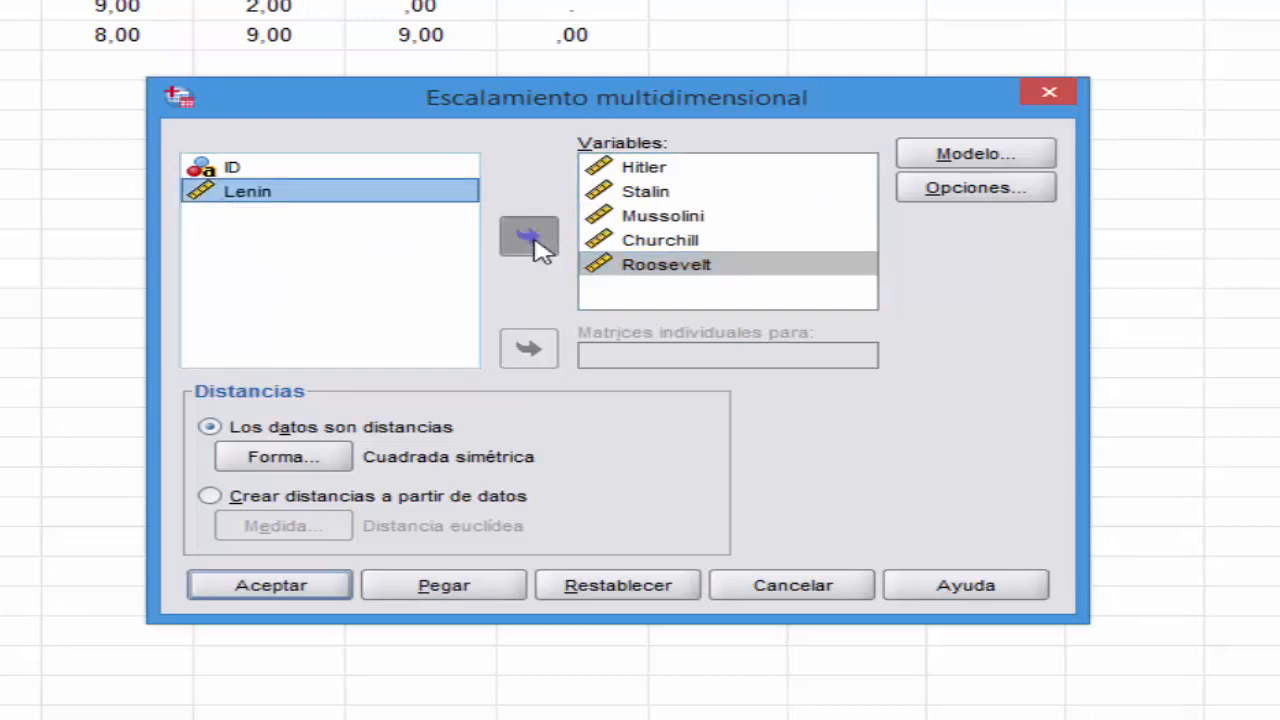
{"action": "left_click", "coordinate": [532, 240]}
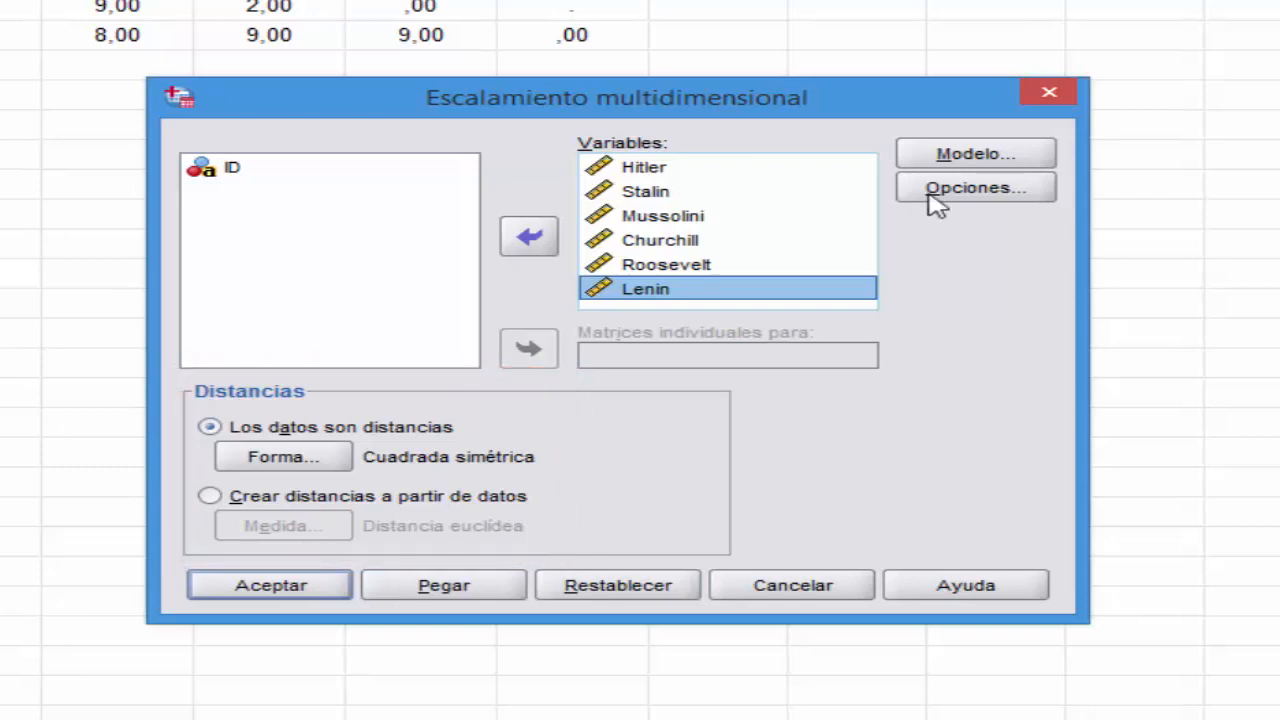
Step: Set the scaling model's measurement level to Intervalo and apply the model settings
{"action": "left_click", "coordinate": [967, 160]}
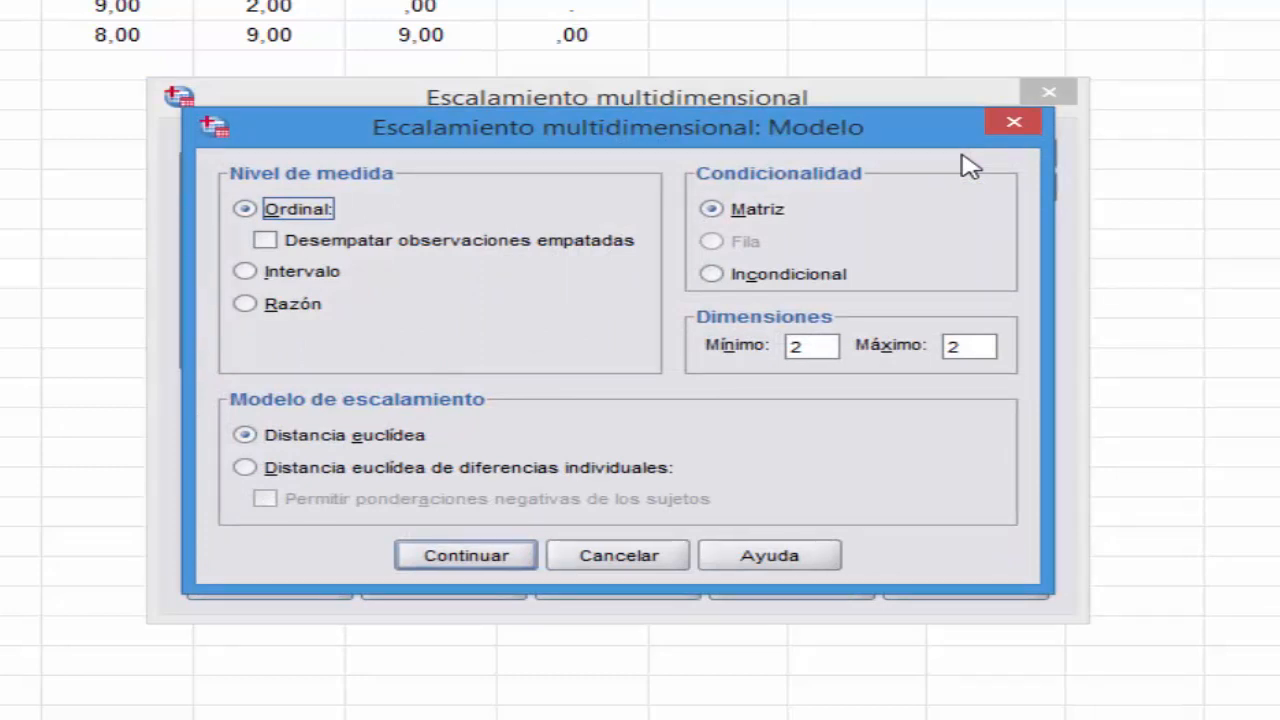
{"action": "left_click", "coordinate": [300, 276]}
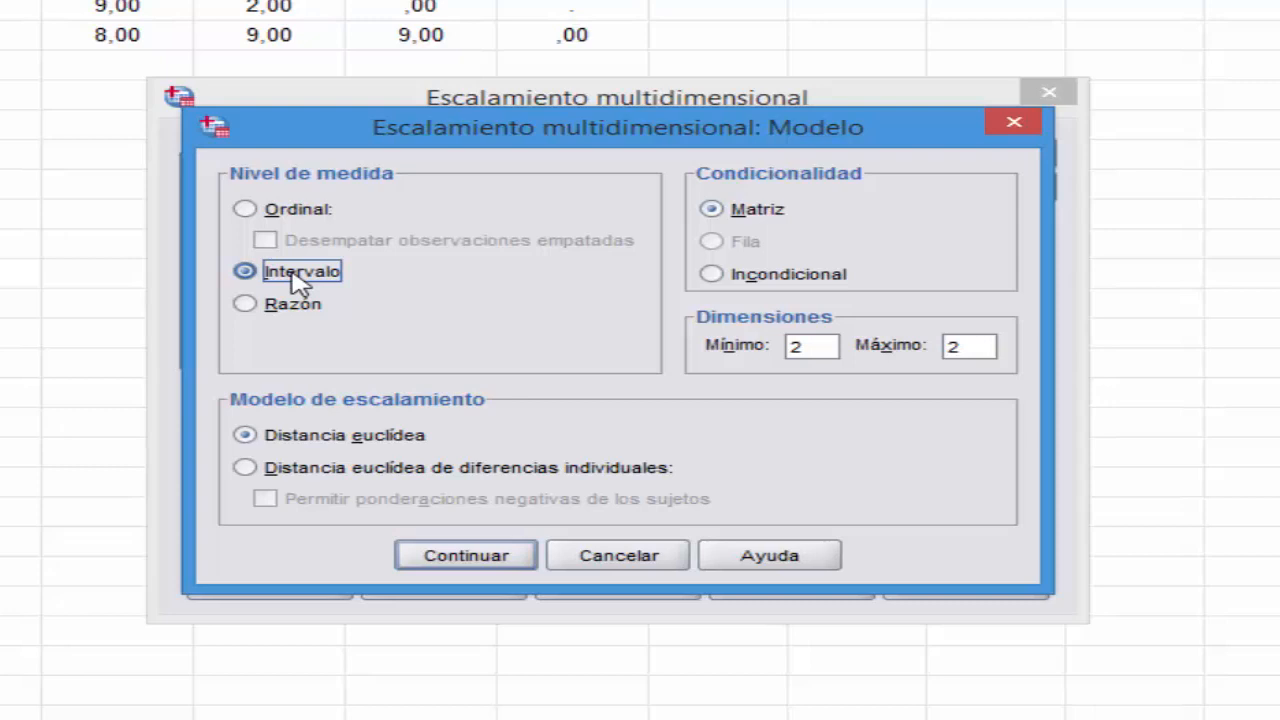
{"action": "left_click", "coordinate": [467, 556]}
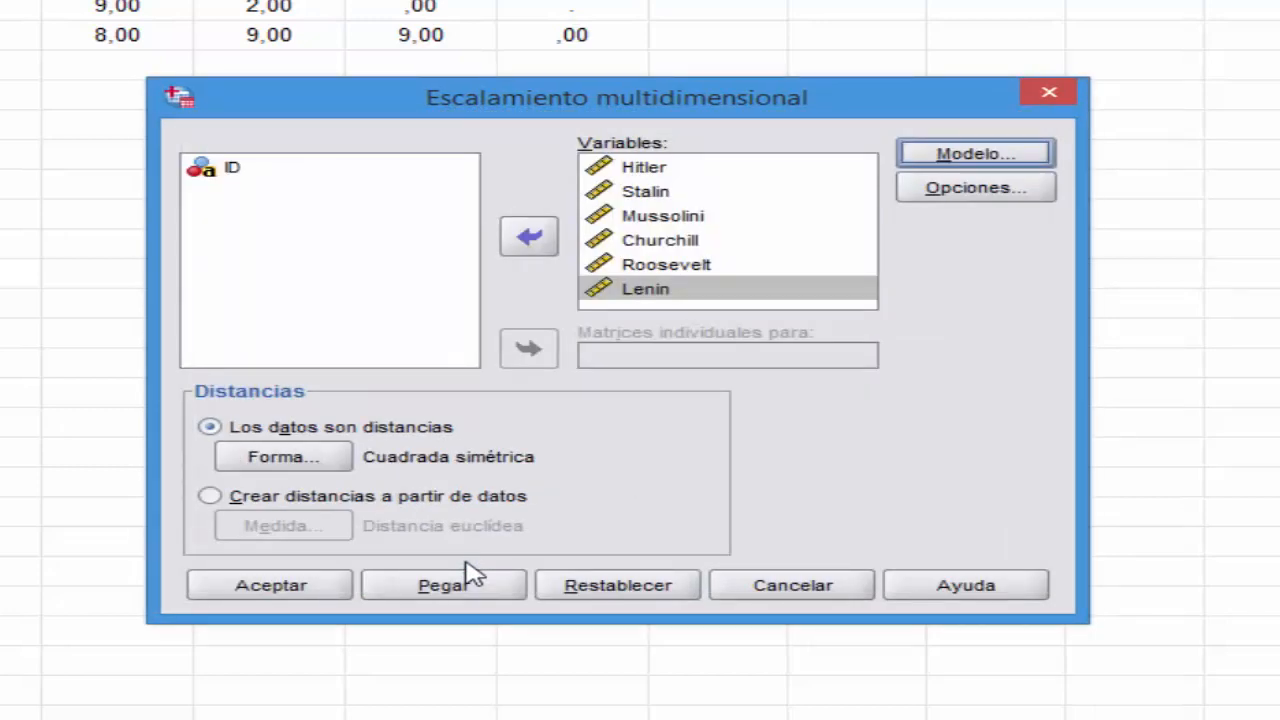
Step: Enable group plots, individual subject plots, the data matrix and the model and options summary in the analysis output options
{"action": "left_click", "coordinate": [920, 196]}
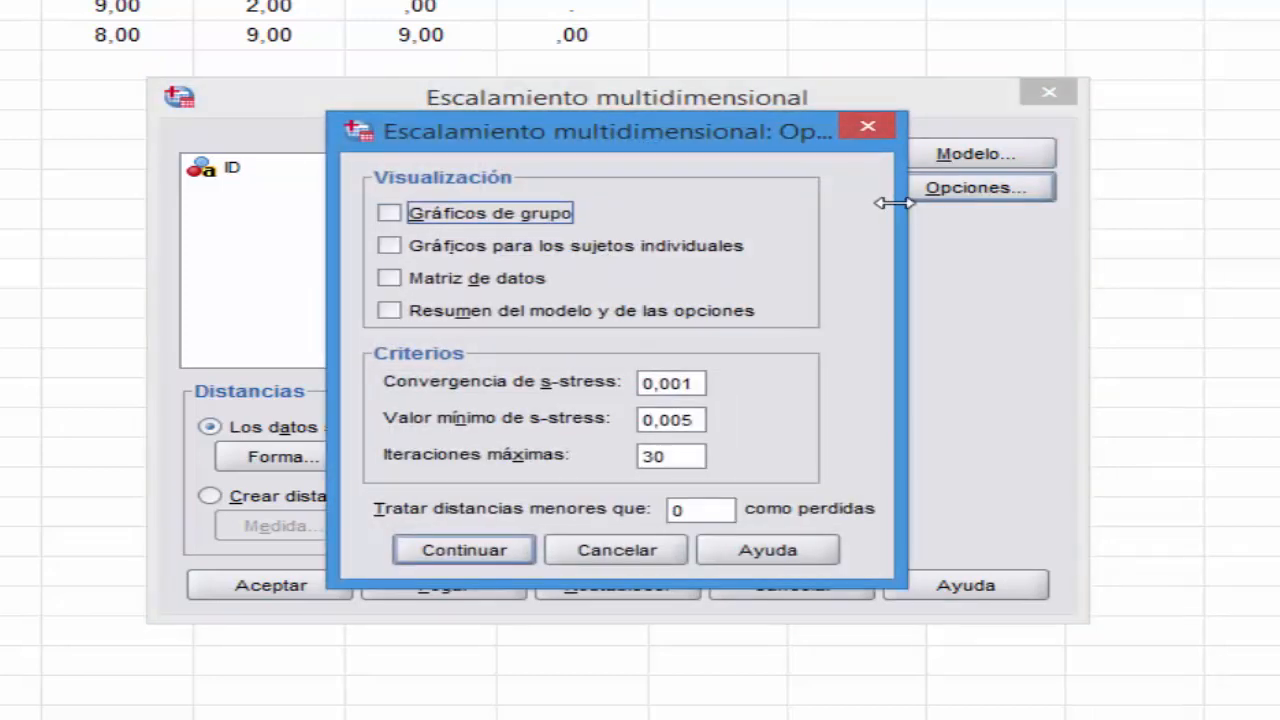
{"action": "left_click", "coordinate": [423, 214]}
{"action": "left_click", "coordinate": [433, 250]}
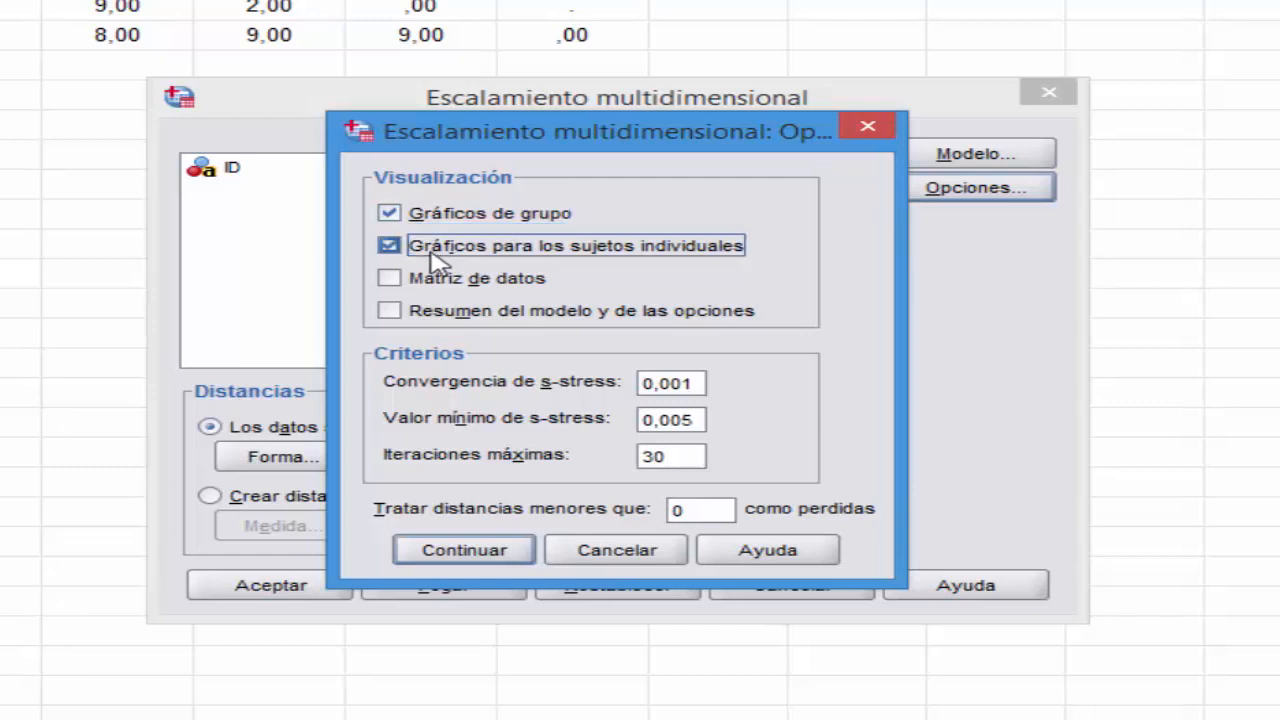
{"action": "left_click", "coordinate": [436, 279]}
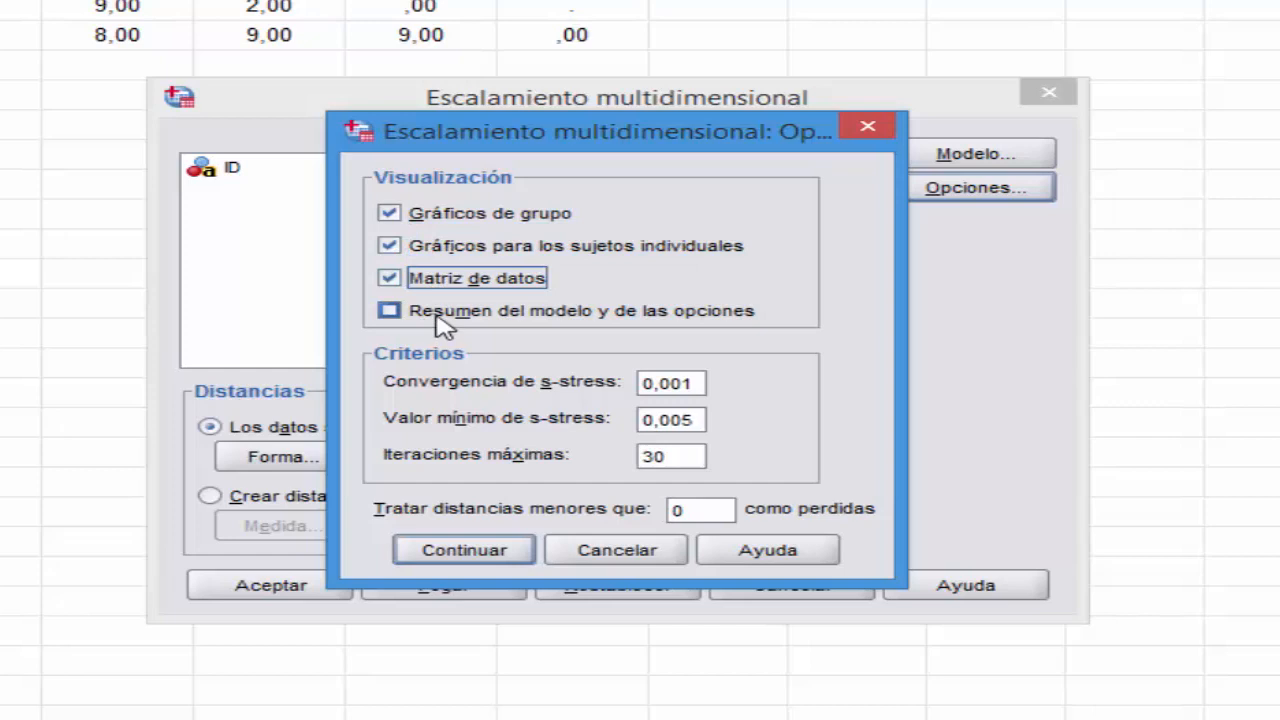
{"action": "left_click", "coordinate": [437, 313]}
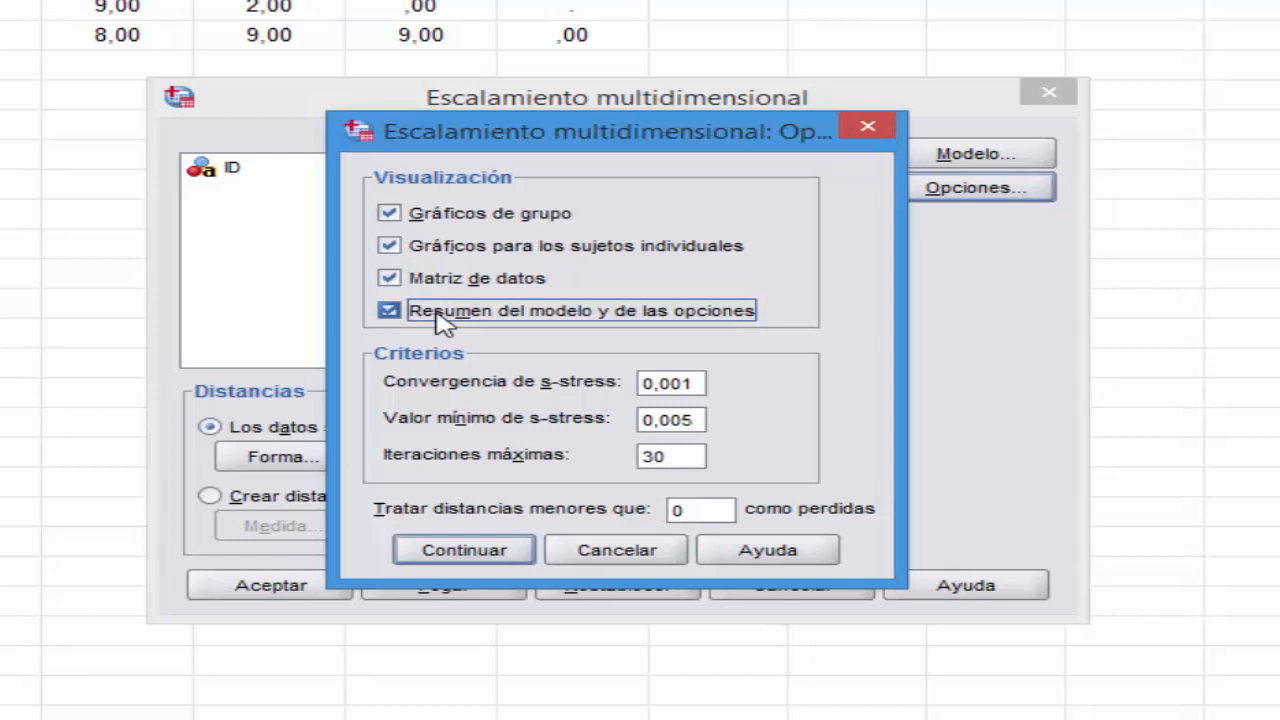
{"action": "left_click", "coordinate": [452, 550]}
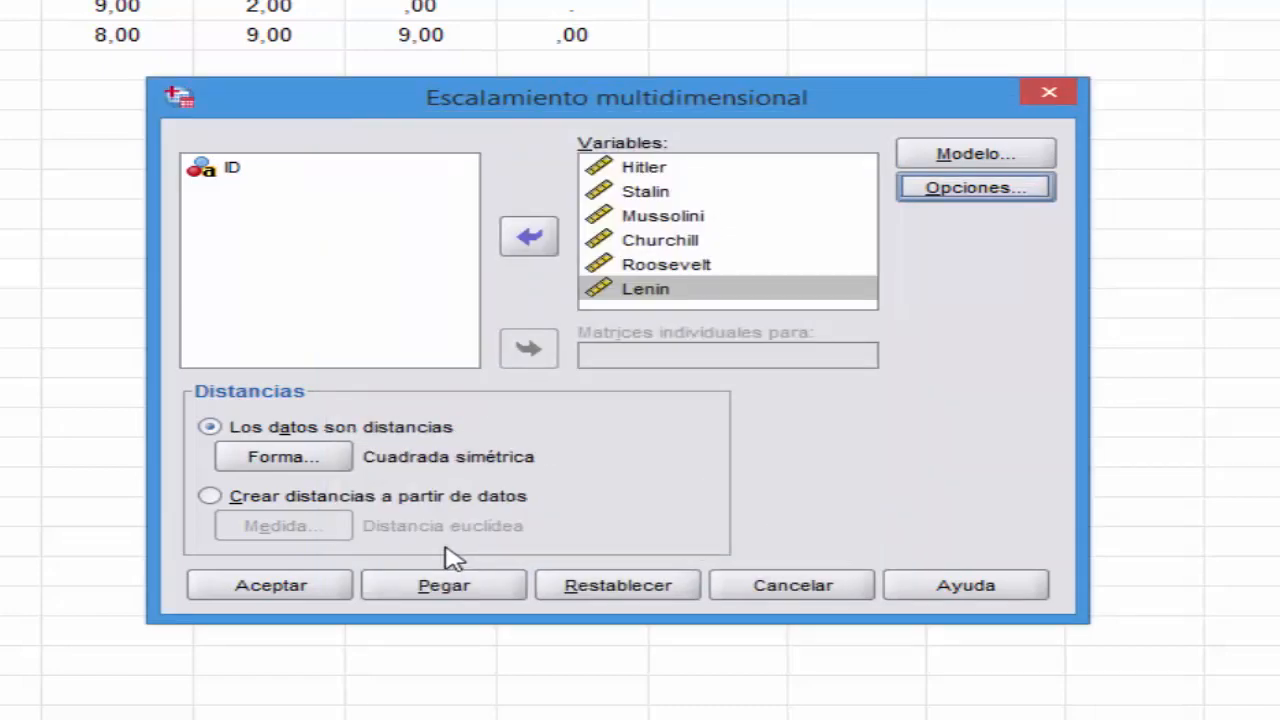
Step: Run the multidimensional scaling analysis and review its output through to the iteration history and the Stress and RSQ values
{"action": "left_click", "coordinate": [295, 594]}
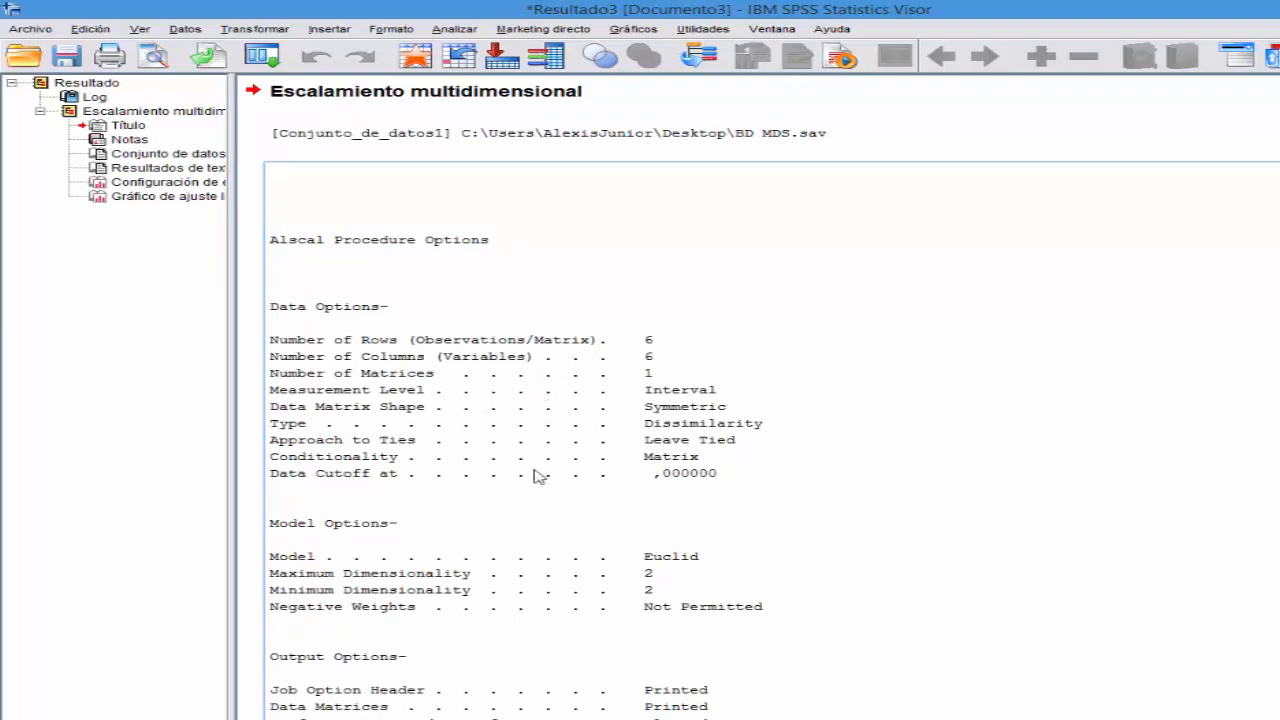
{"action": "scroll", "coordinate": [537, 480], "scroll_direction": "down", "scroll_amount": 15}
{"action": "scroll", "coordinate": [537, 480], "scroll_direction": "down", "scroll_amount": 5}
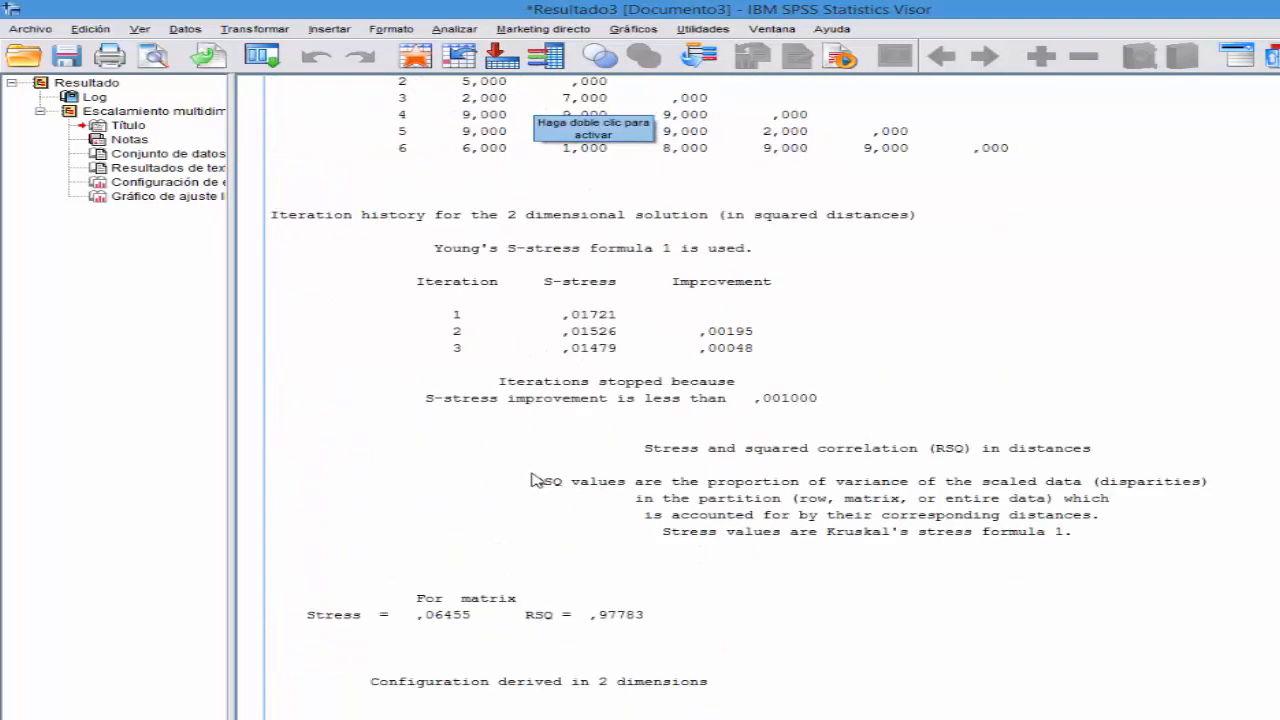